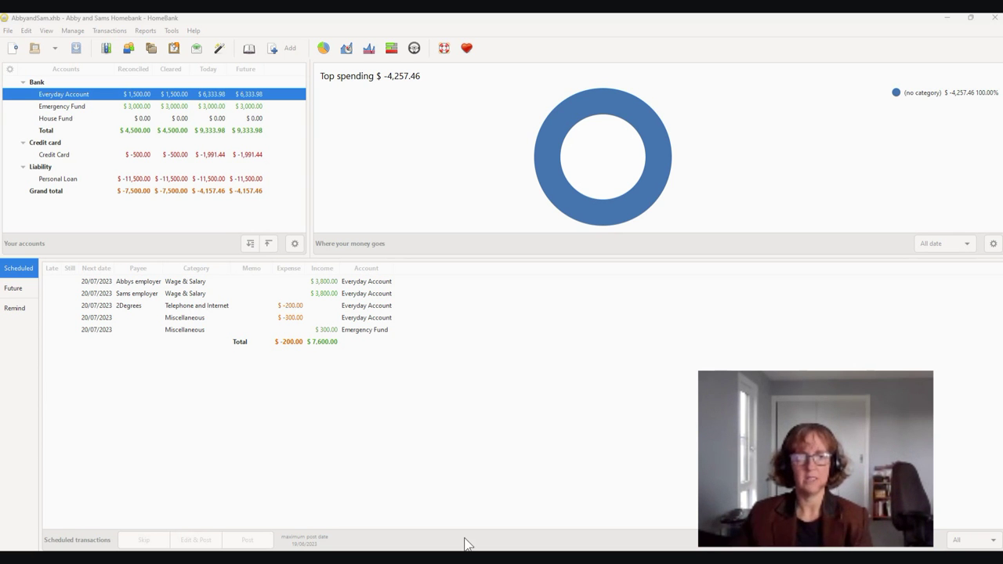
Step: Open the Everyday Account register and scroll through its 48 May 2023 transactions
left_click(174, 284)
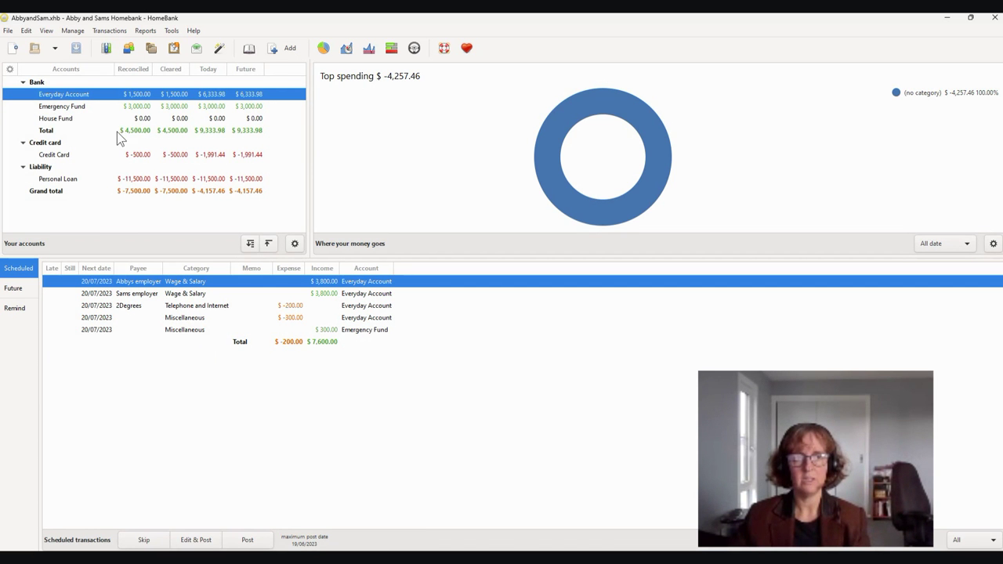
double_click(76, 95)
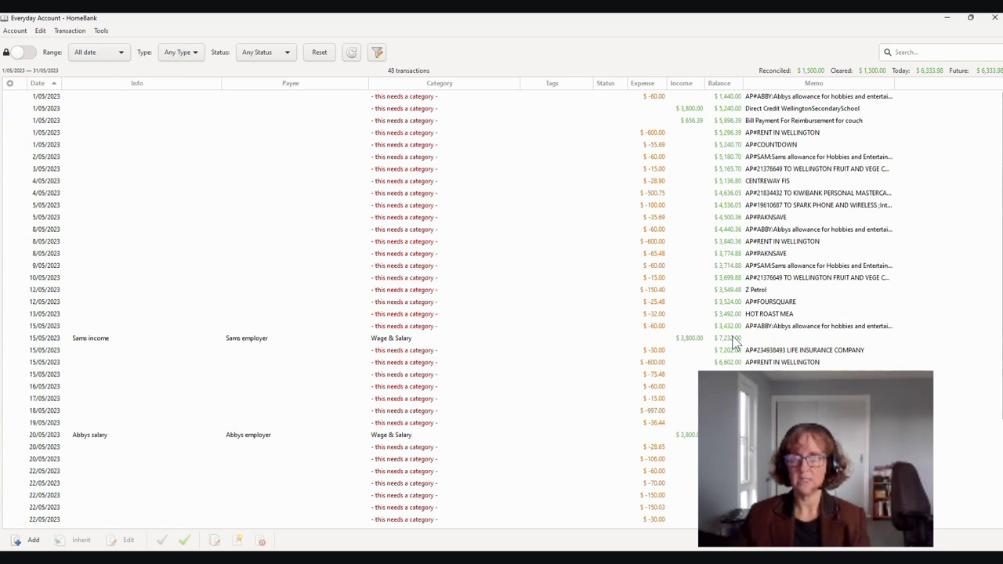
scroll(731, 340, "down", 2)
scroll(501, 306, "down", 4)
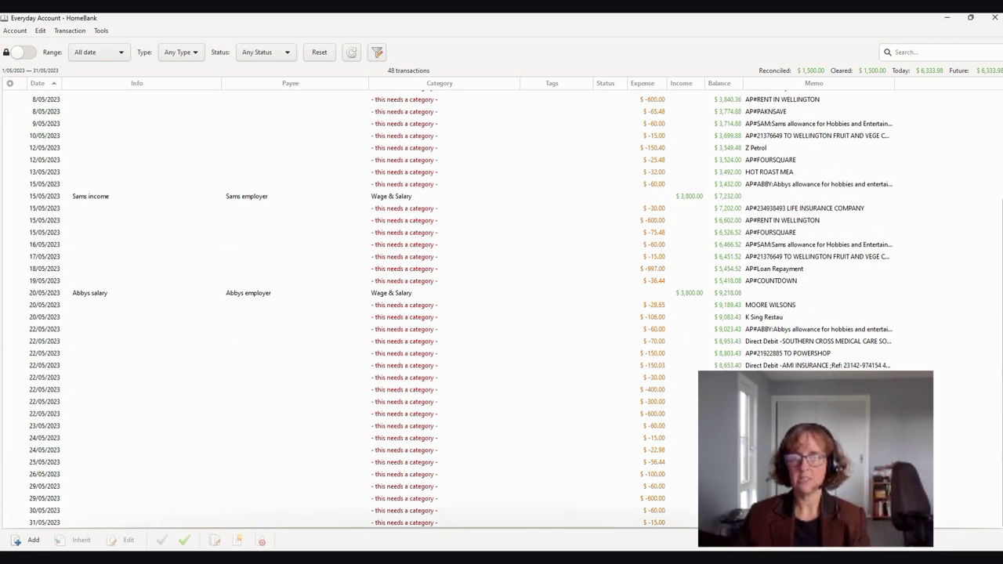
scroll(502, 305, "up", 3)
scroll(502, 305, "up", 2)
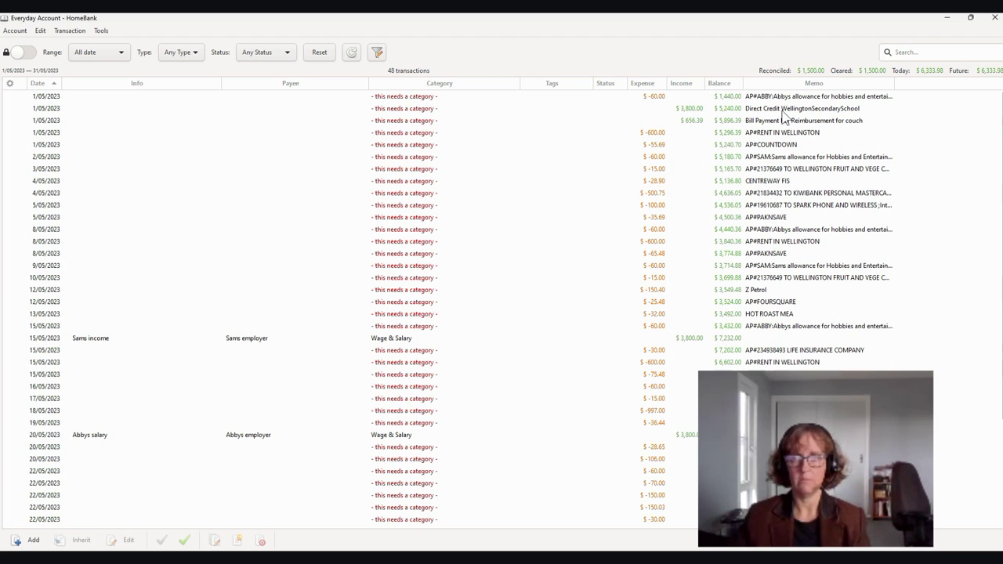
Step: Sort by memo and bulk-set the five $15.00 Wellington Fruit and Vege payments to Groceries
left_click(803, 84)
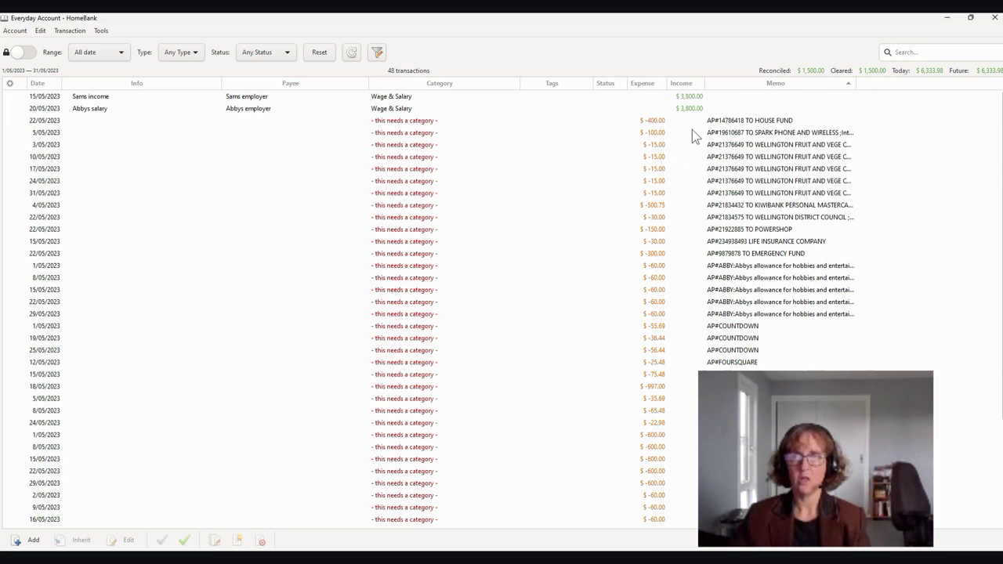
left_click(658, 146)
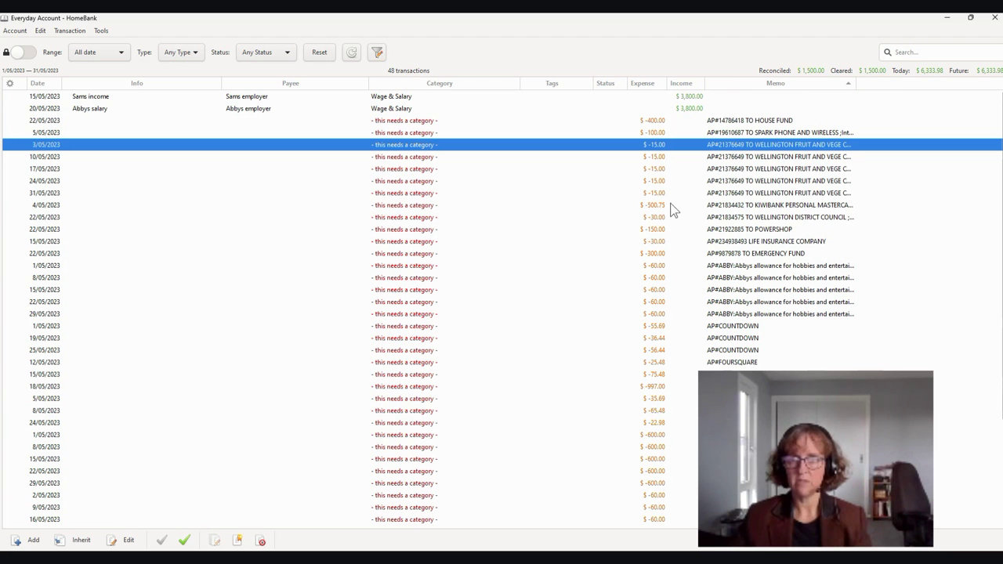
left_click(651, 193, "shift")
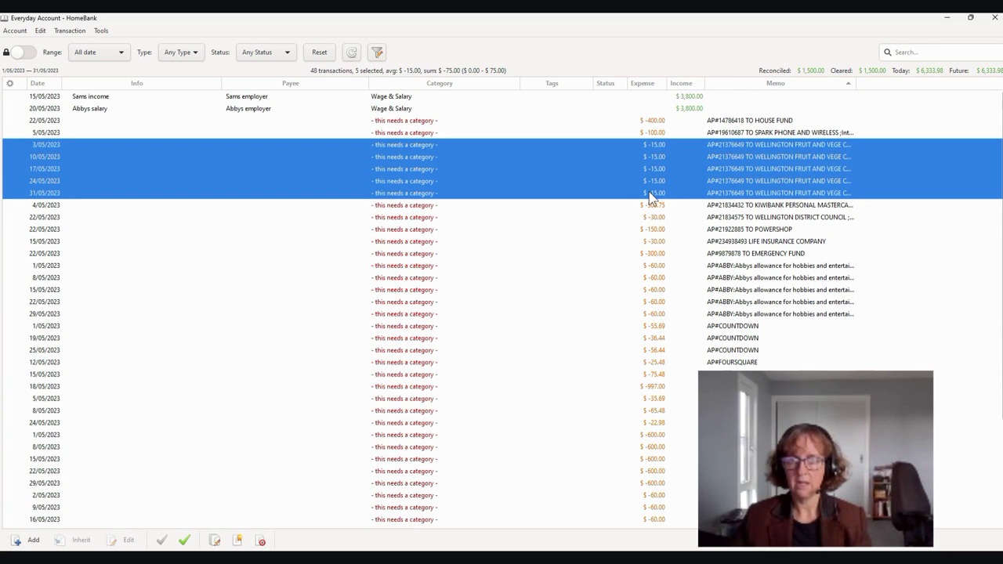
left_click(215, 542)
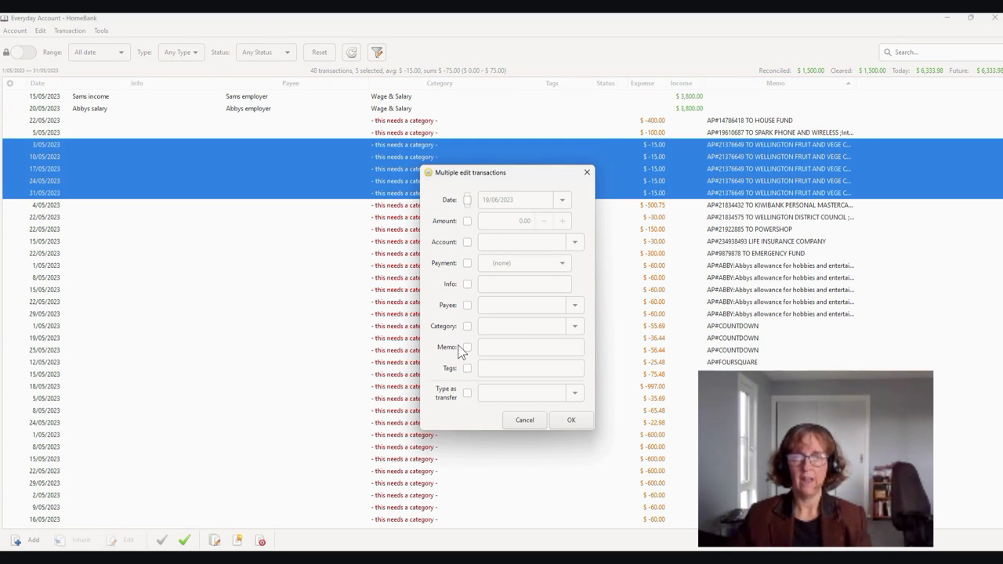
left_click(467, 326)
left_click(506, 324)
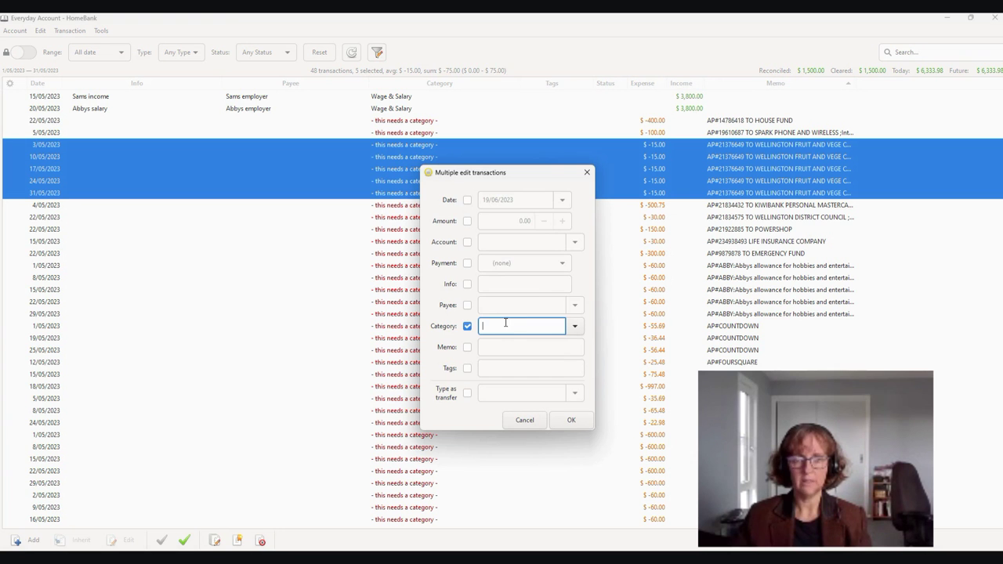
type("Gr")
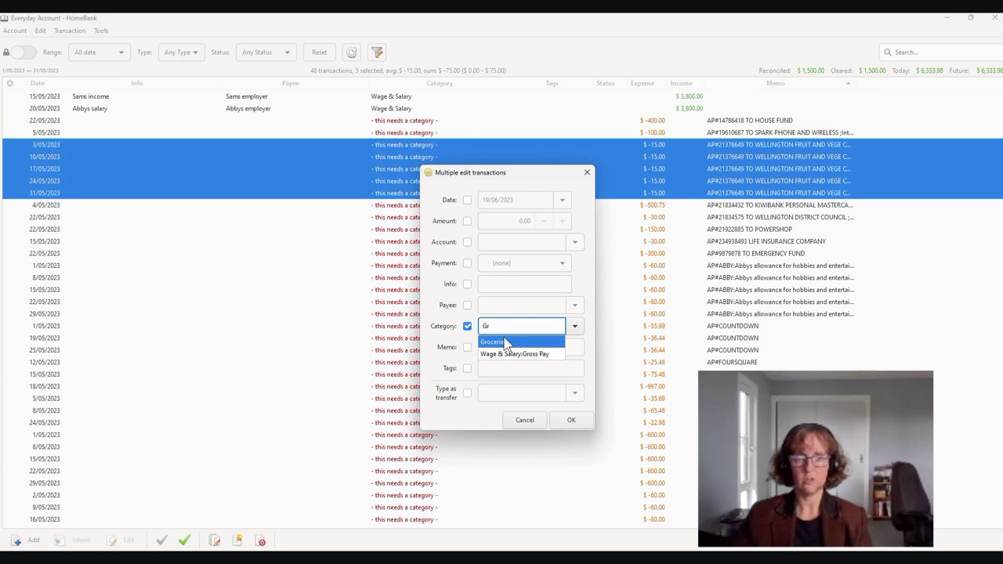
left_click(505, 342)
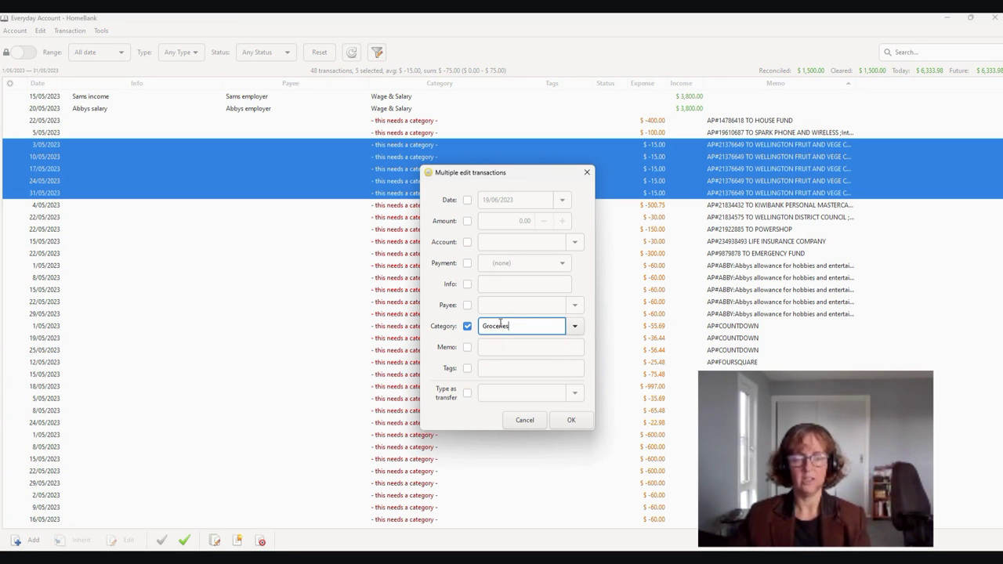
left_click(571, 420)
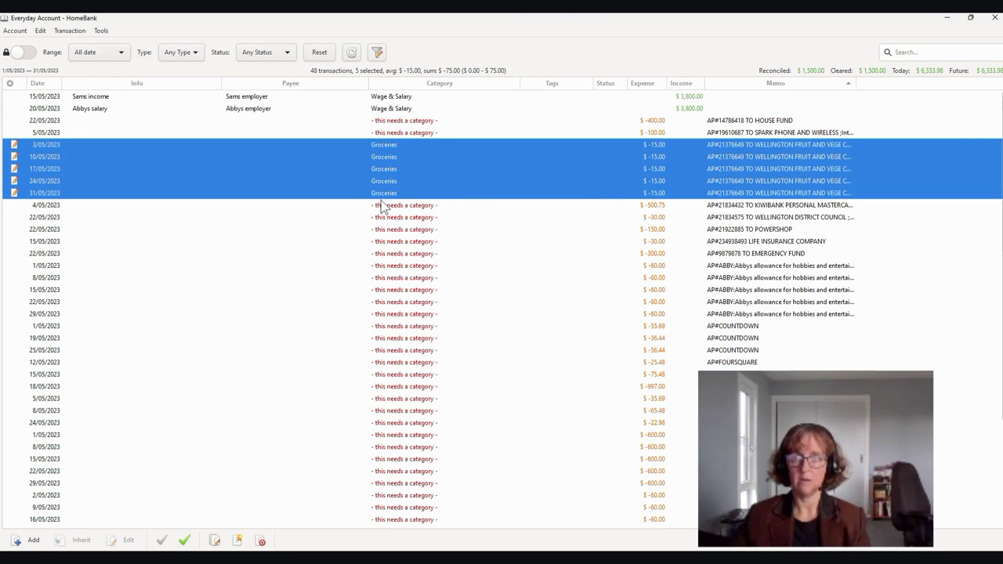
Step: Select the ten $60.00 allowance payments, 1/05 through 30/05
left_click(706, 267)
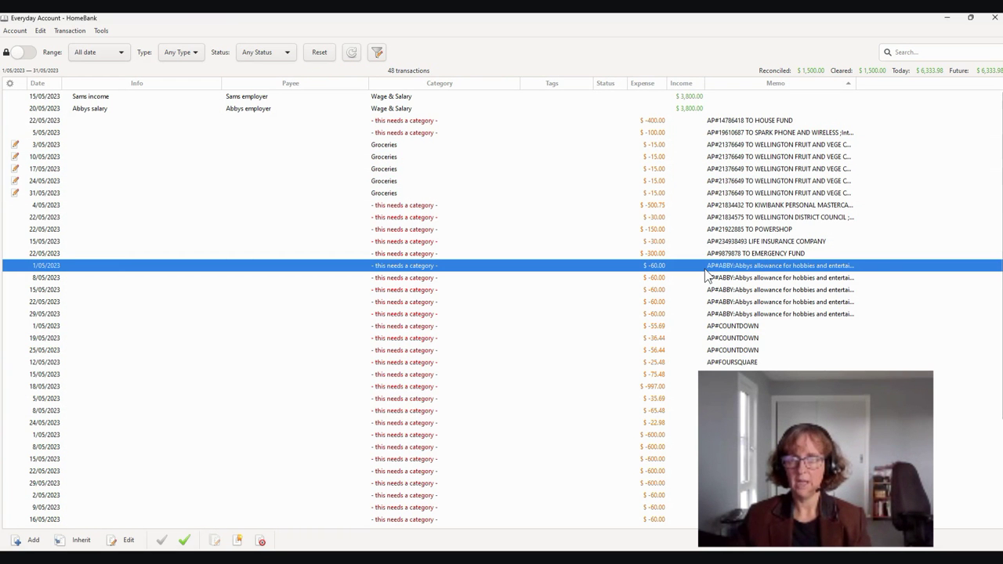
left_click(718, 313, "shift")
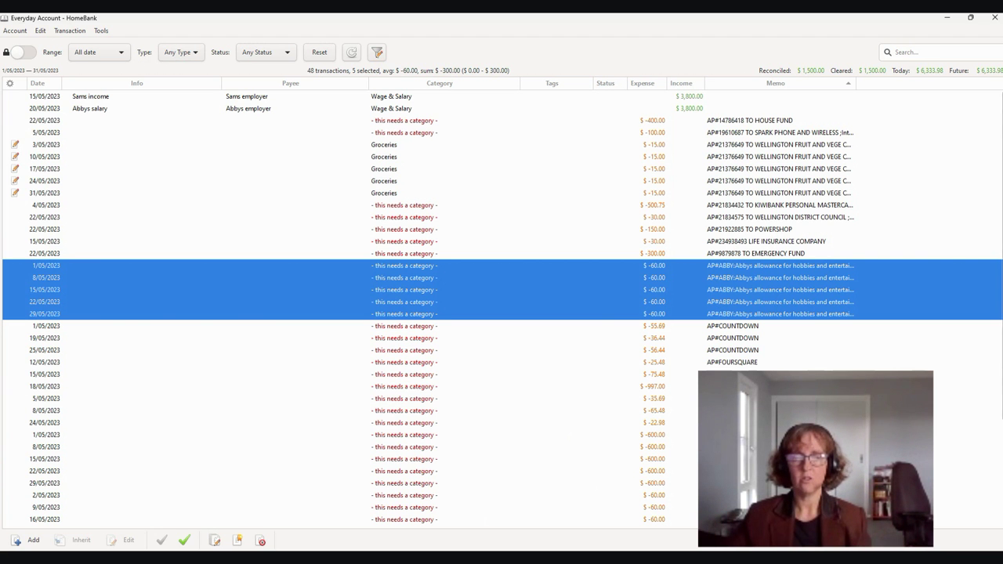
scroll(501, 305, "down", 3)
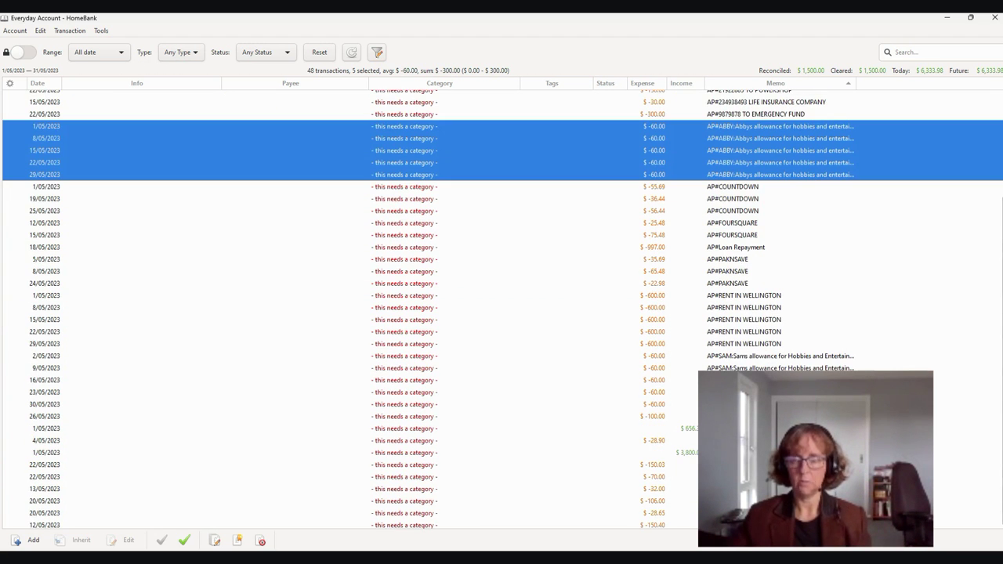
left_click(734, 357, "ctrl")
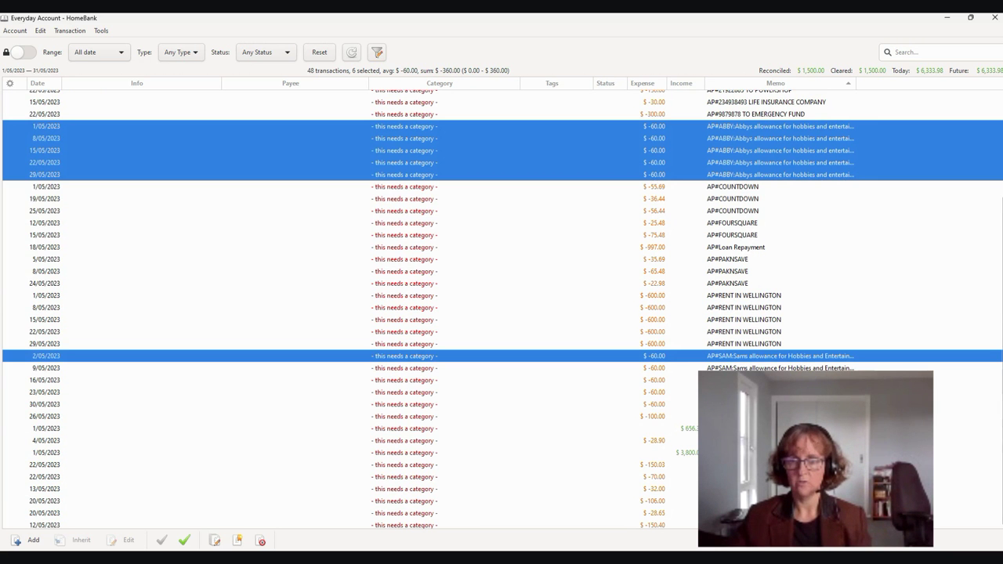
left_click(734, 368, "ctrl")
left_click(734, 380, "ctrl")
left_click(734, 391, "ctrl")
left_click(734, 404, "ctrl")
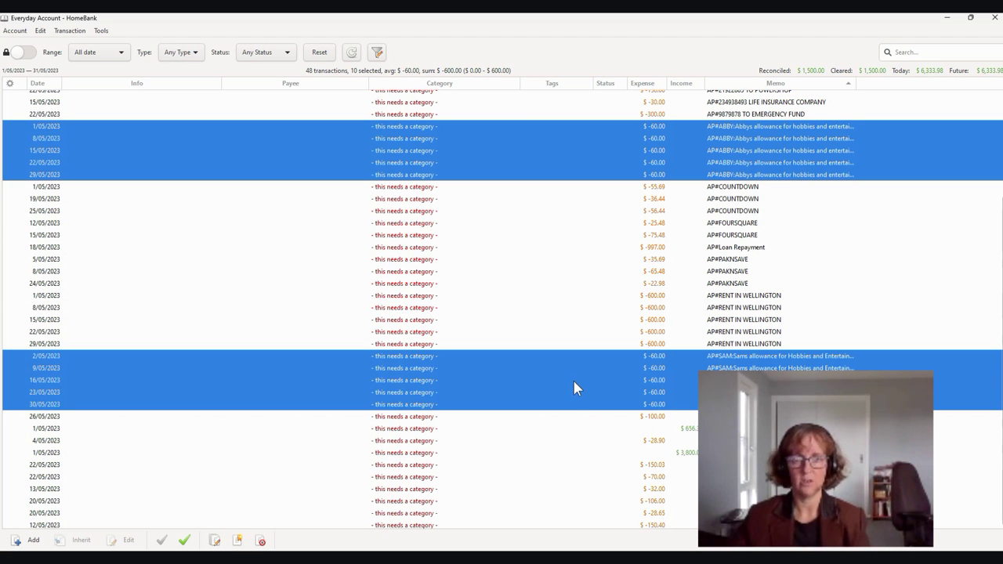
Step: Bulk-set the selected allowance payments to Hobbies/Leisure:Movies & Video Rentals
left_click(213, 541)
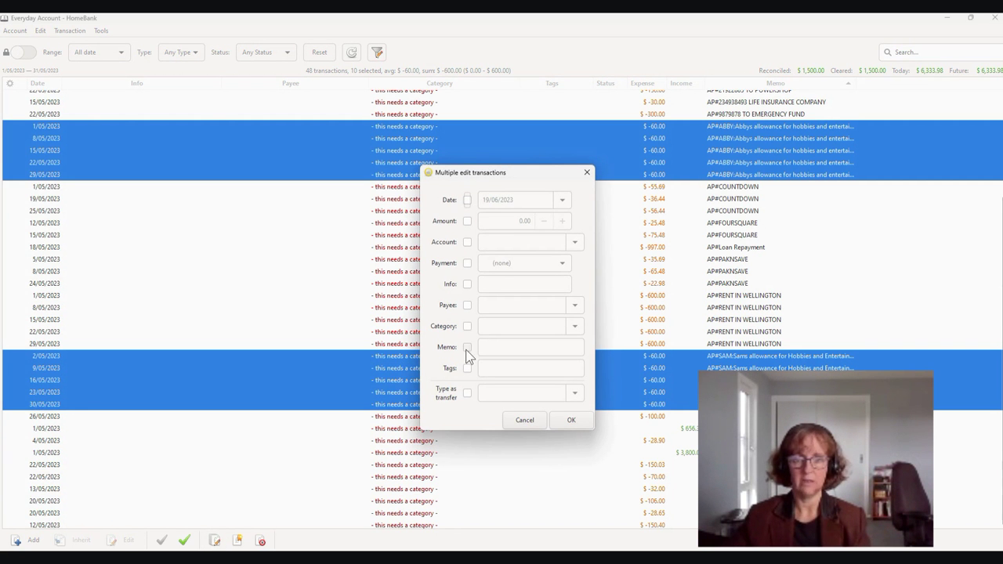
left_click(467, 327)
left_click(505, 326)
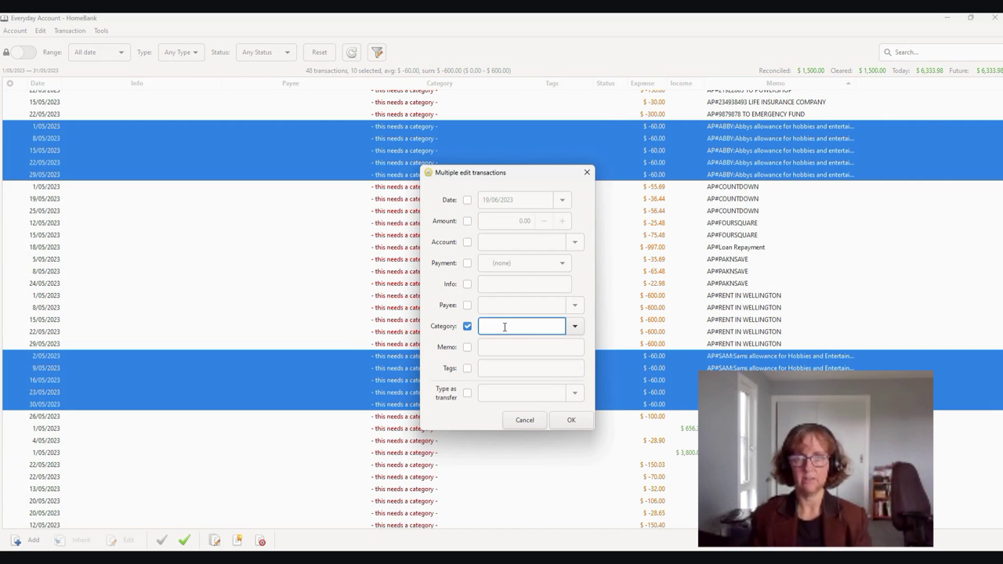
type("ent")
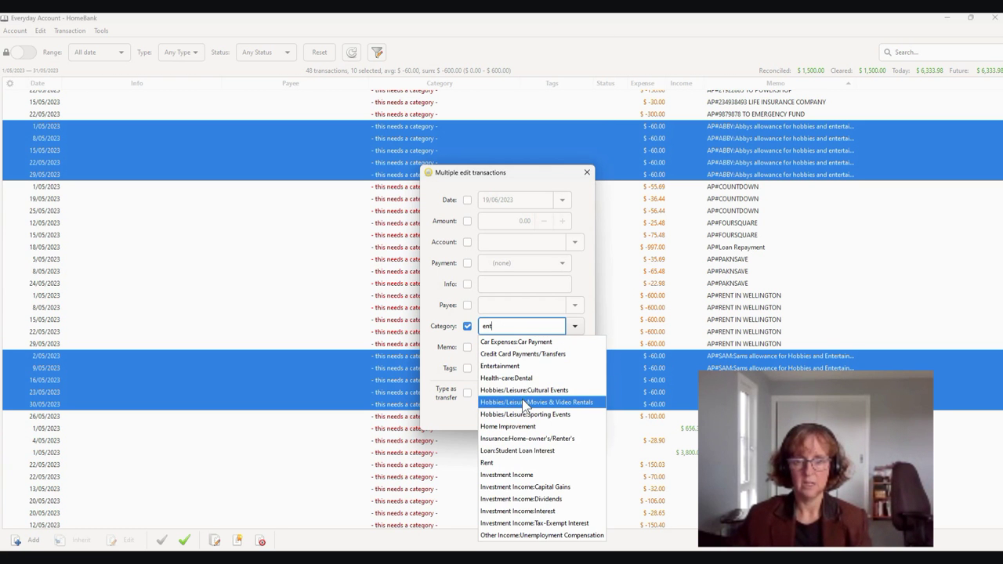
left_click(523, 402)
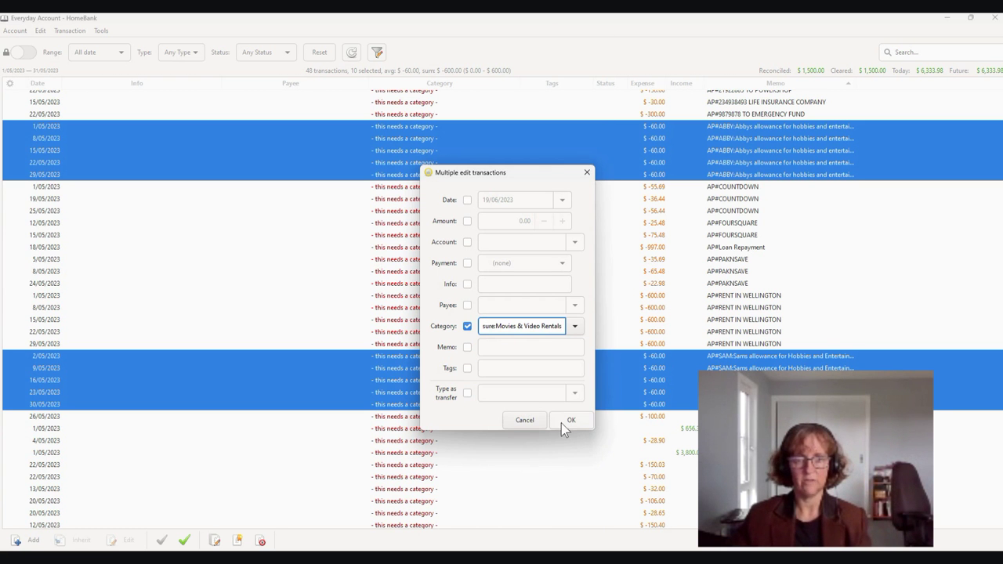
left_click(571, 420)
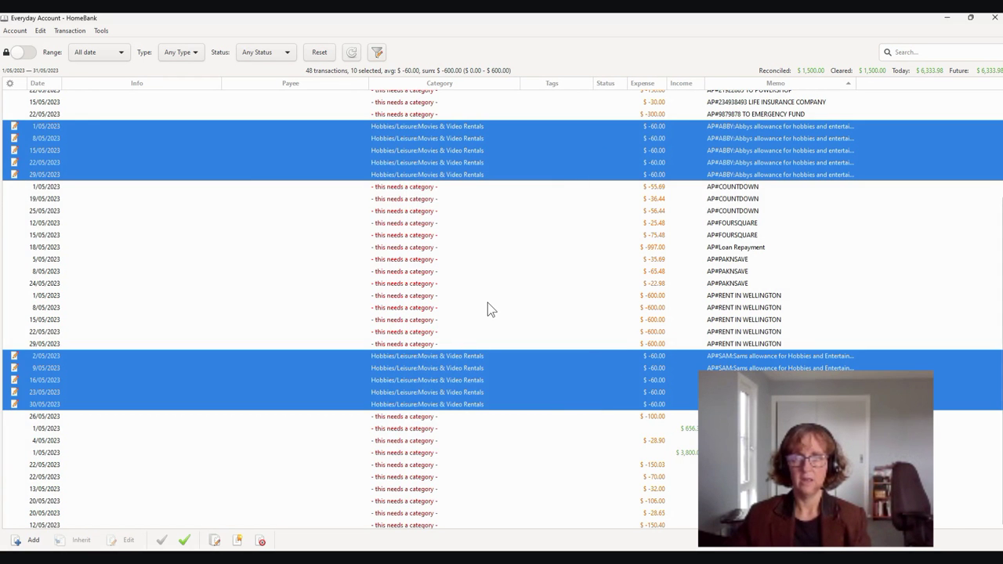
scroll(487, 306, "up", 1)
scroll(488, 308, "up", 1)
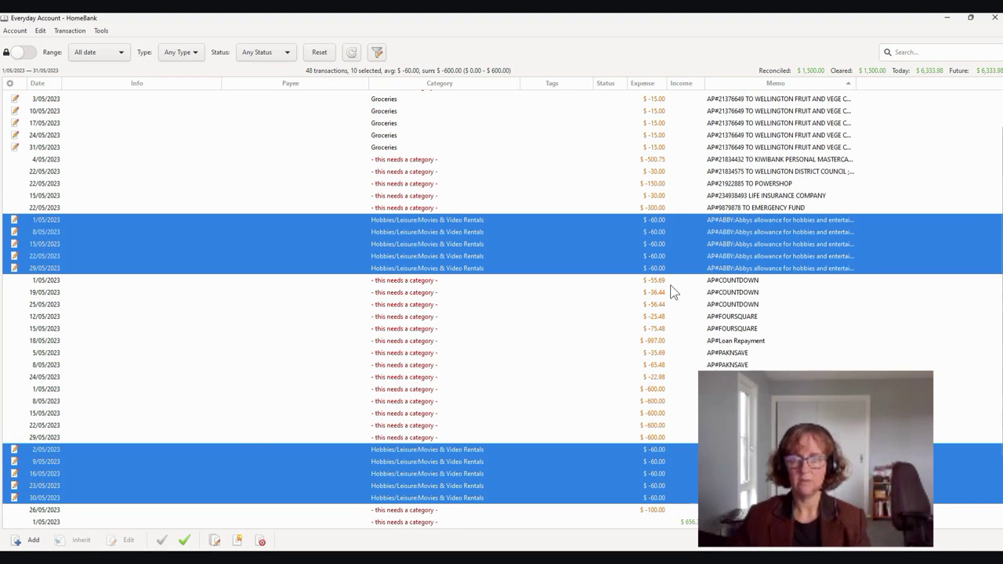
Step: Select the nine Countdown, Foursquare and Pak'nSave purchases, including the 20/05 $-28.65 one
left_click(572, 282)
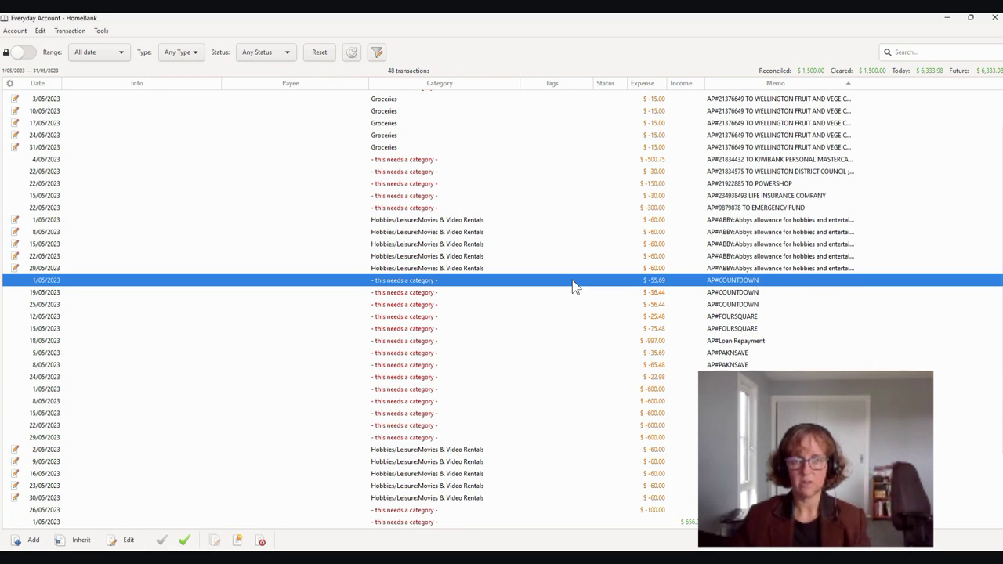
left_click(703, 328, "shift")
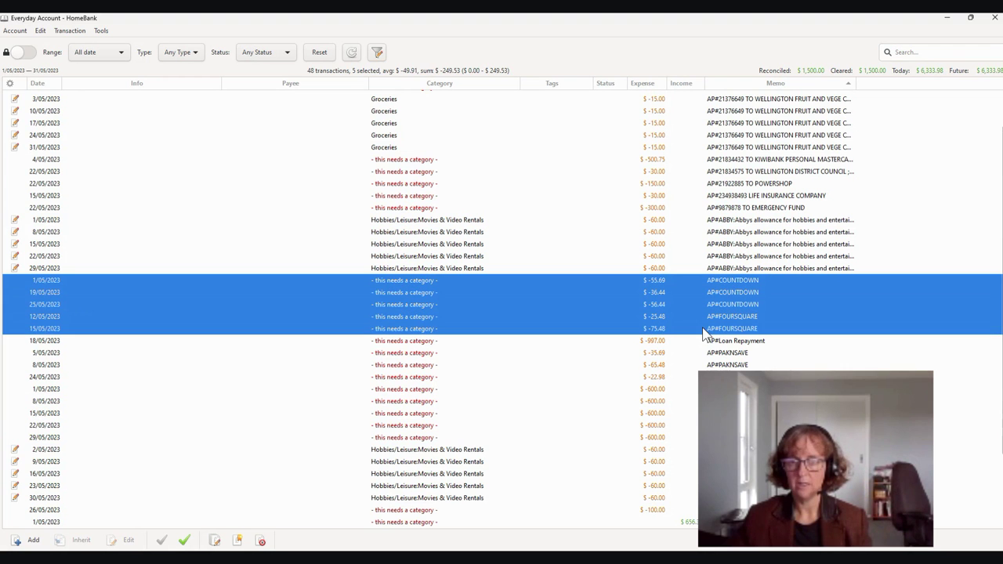
left_click(715, 353, "ctrl")
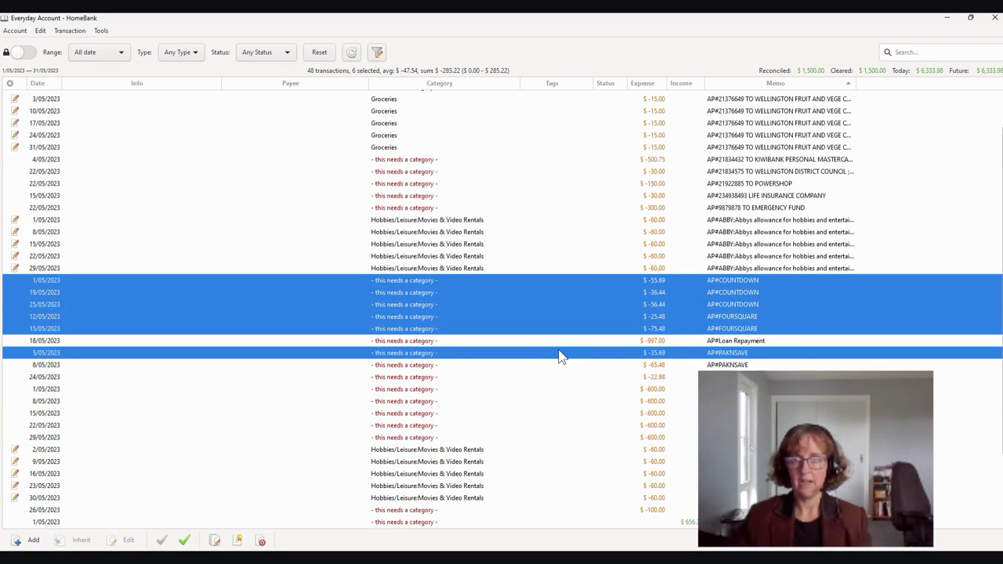
left_click(666, 365, "ctrl")
left_click(661, 379, "ctrl")
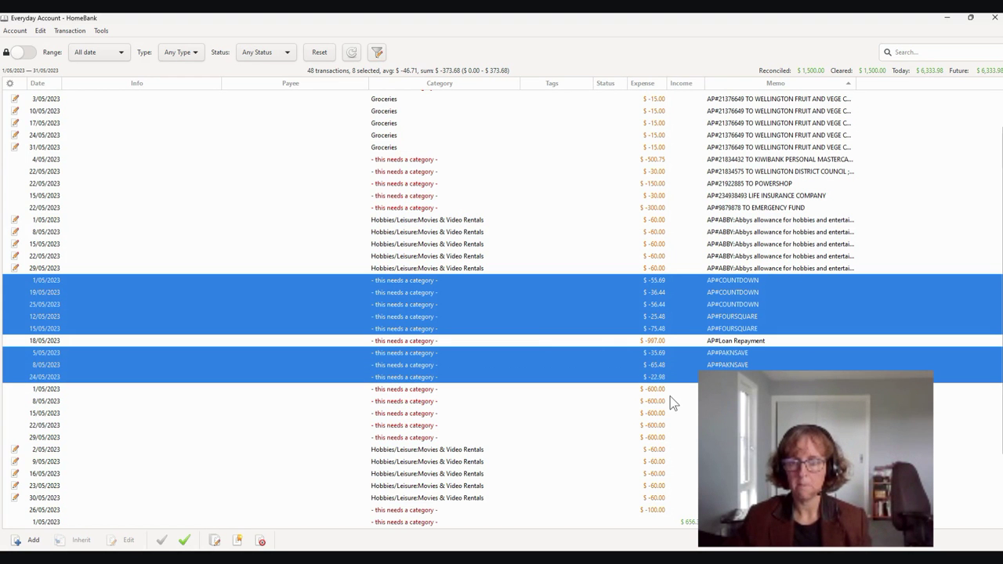
scroll(670, 397, "up", 2)
scroll(669, 394, "down", 4)
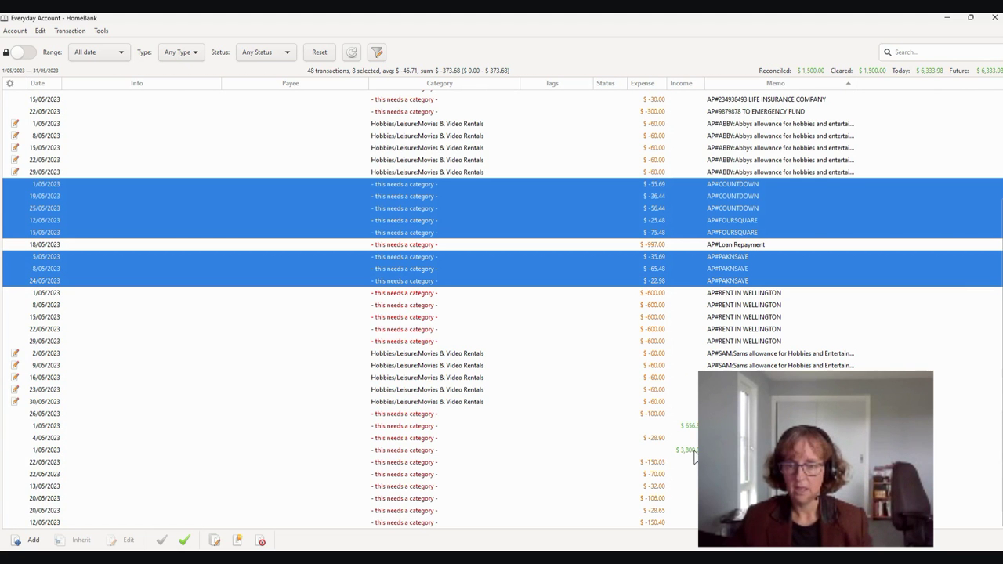
left_click(673, 510, "ctrl")
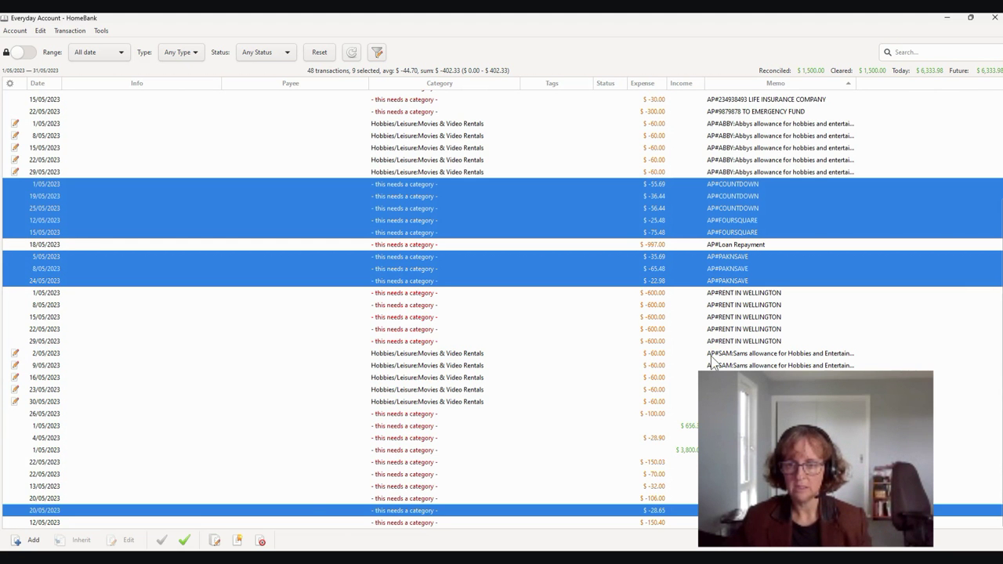
Step: Bulk-set the nine selected supermarket purchases to the Groceries category
left_click(214, 541)
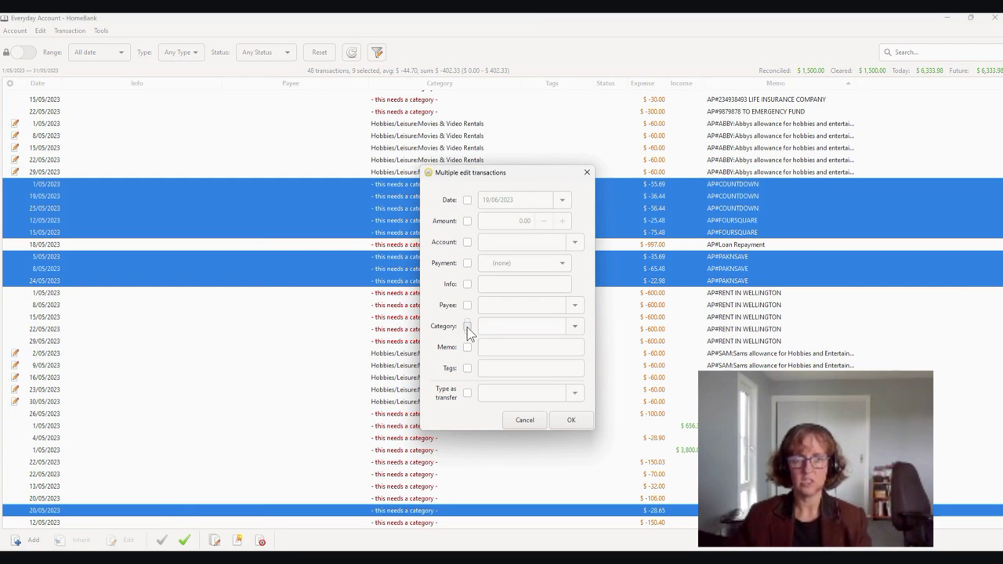
left_click(467, 327)
left_click(494, 327)
type("gr")
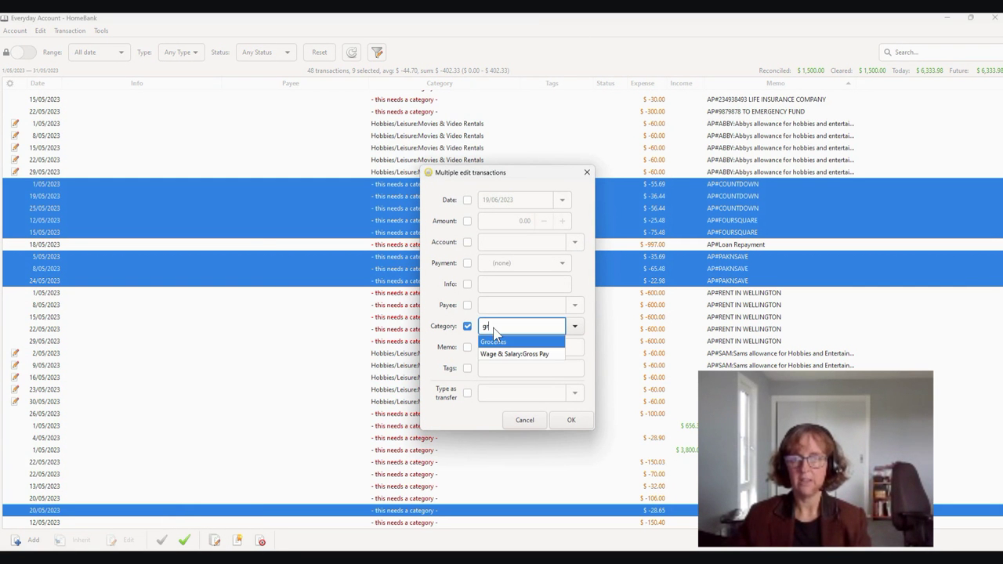
left_click(506, 338)
left_click(569, 420)
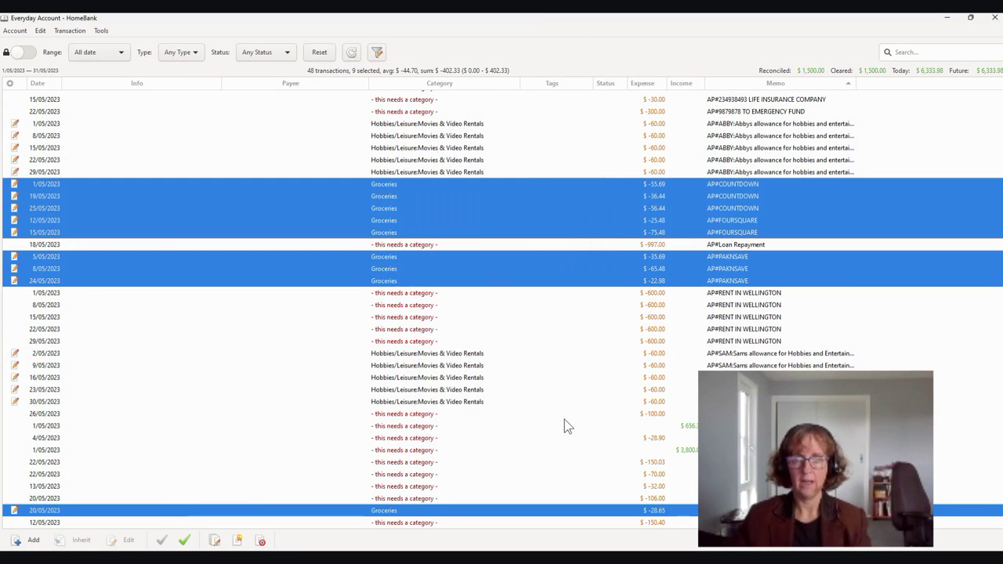
scroll(514, 265, "up", 4)
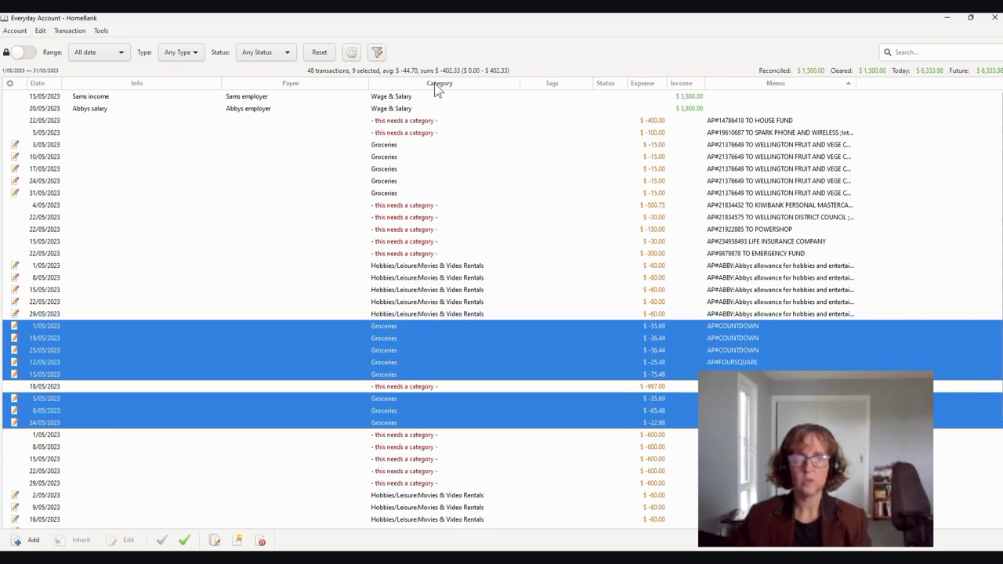
Step: Sort by category and bulk-set the five $600.00 RENT IN WELLINGTON payments to Rent
left_click(437, 85)
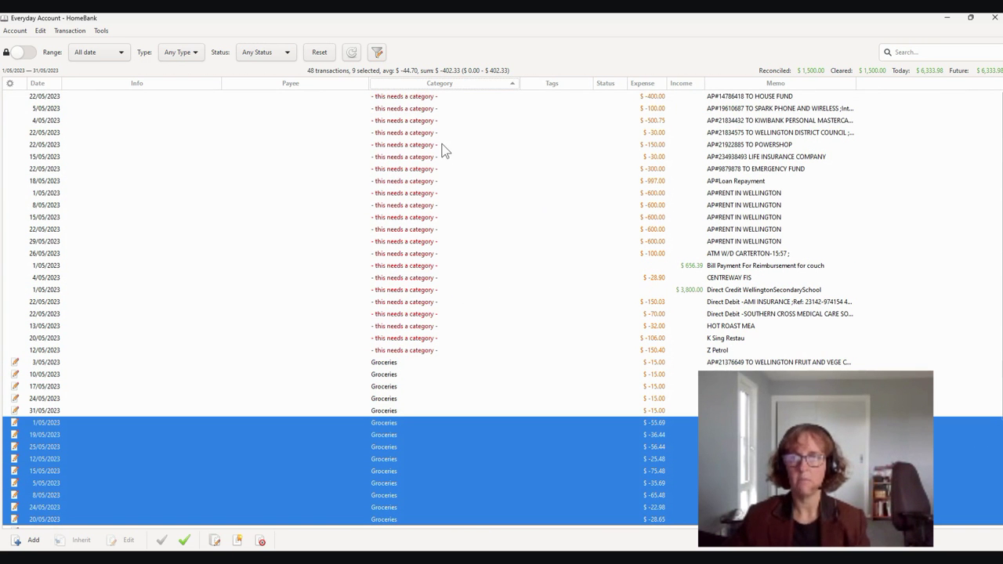
left_click(745, 196)
left_click(745, 242, "shift")
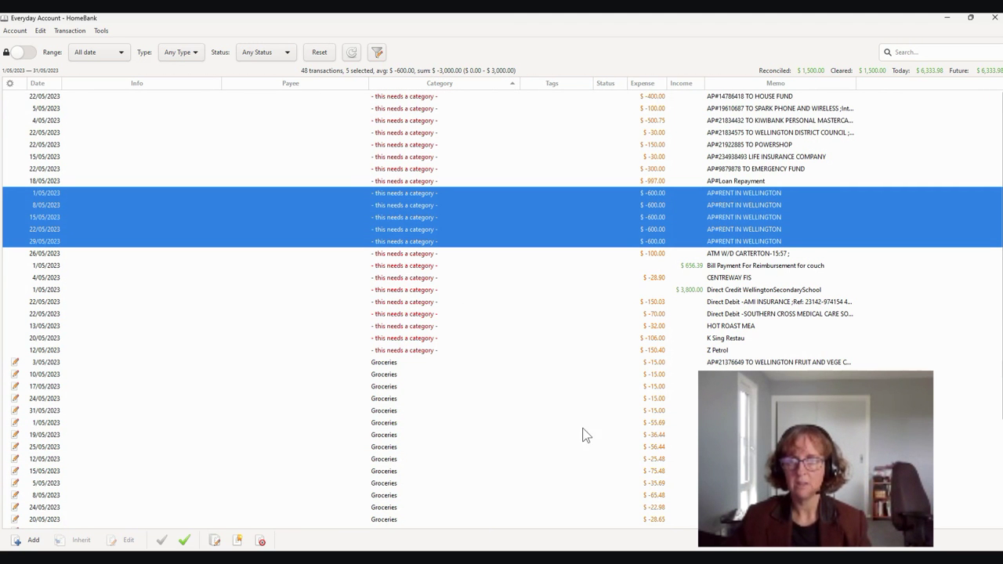
left_click(215, 539)
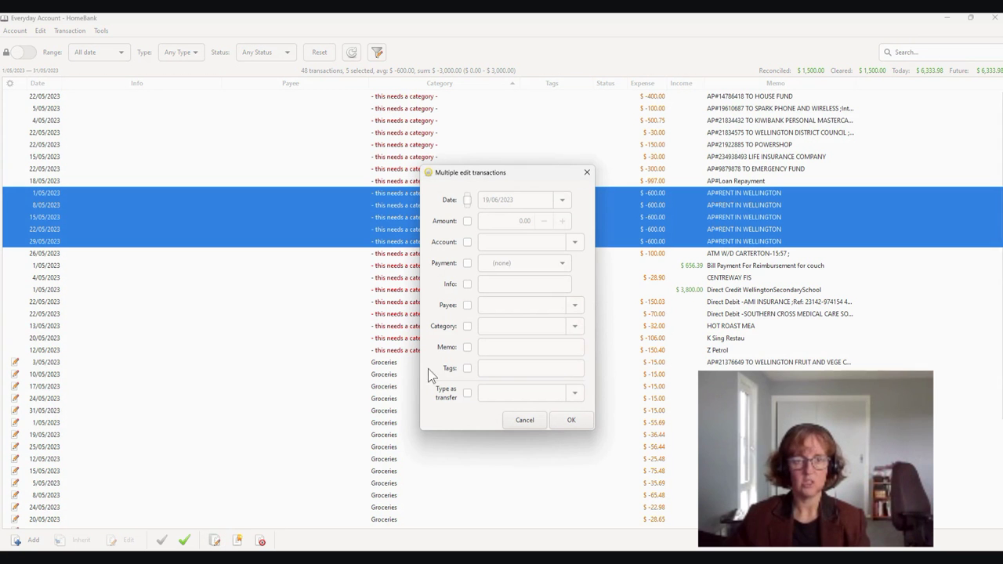
left_click(467, 325)
left_click(495, 327)
type("re")
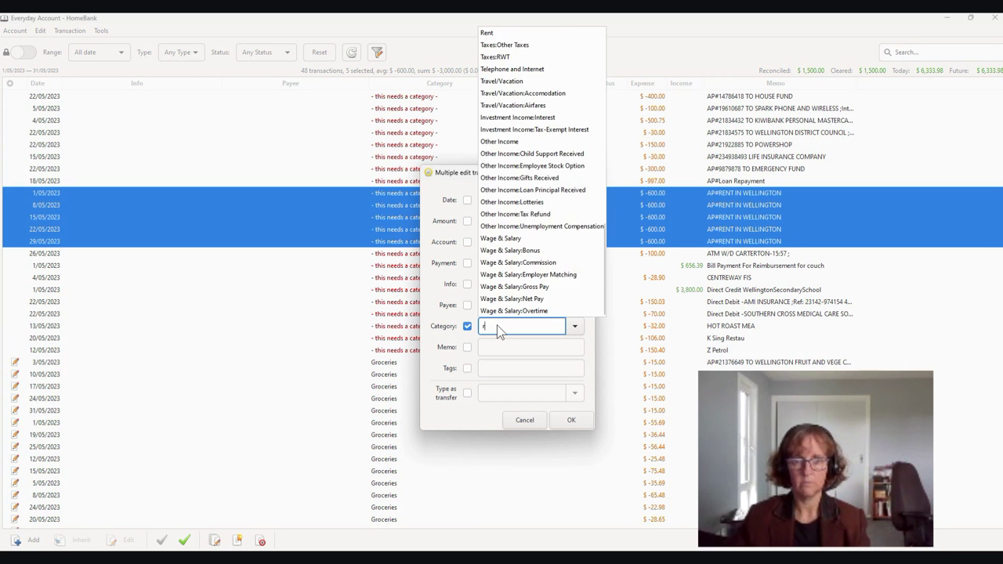
left_click(493, 226)
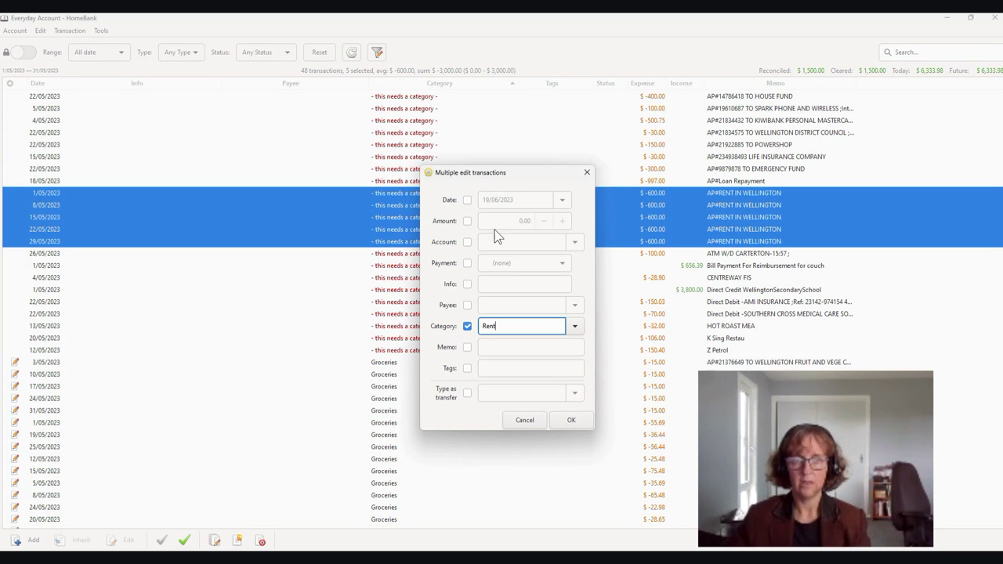
left_click(568, 421)
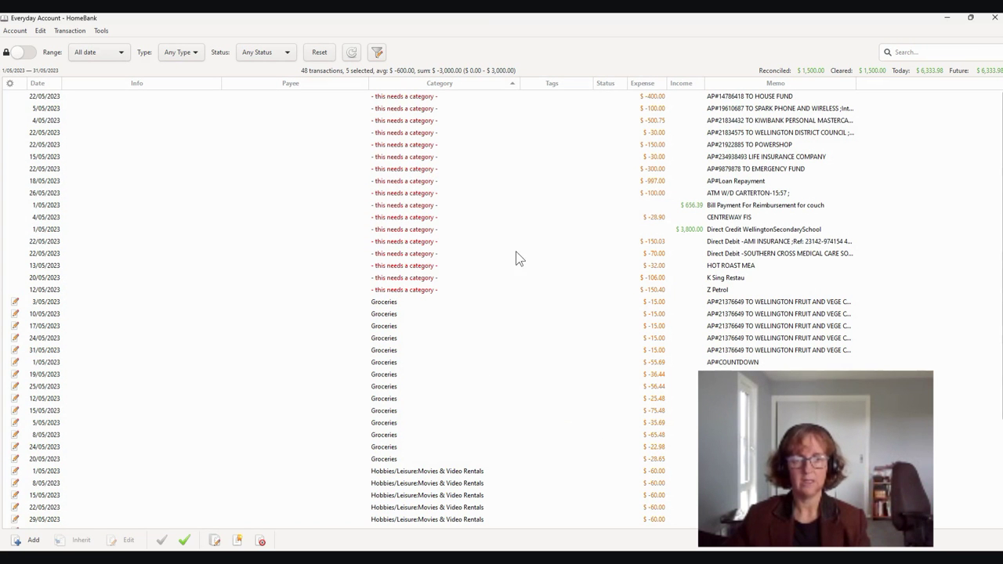
Step: Bulk-set K Sing, Hot Roast, Centreway and the Carterton ATM withdrawal to Eating out
left_click(663, 279)
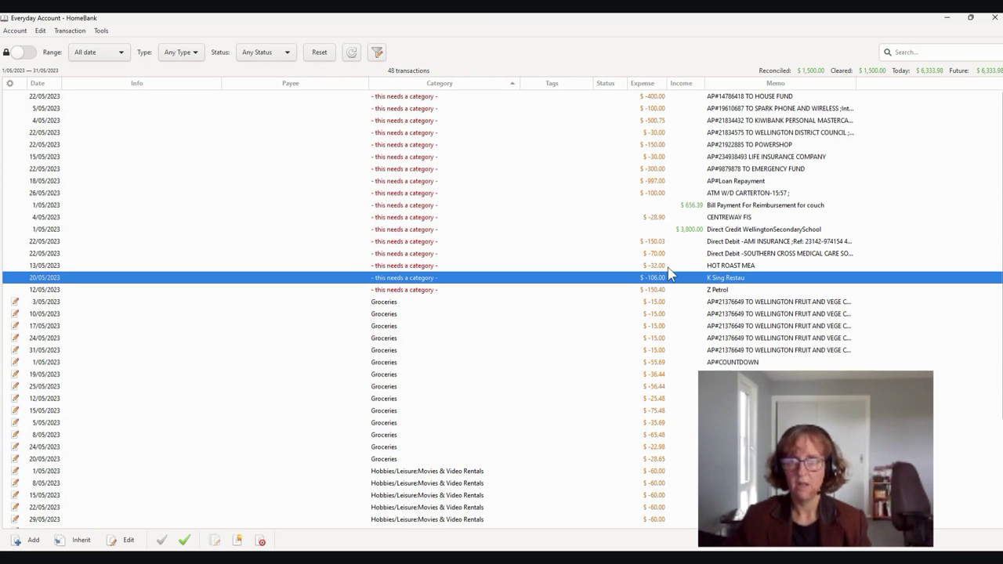
left_click(668, 266, "ctrl")
left_click(687, 218, "ctrl")
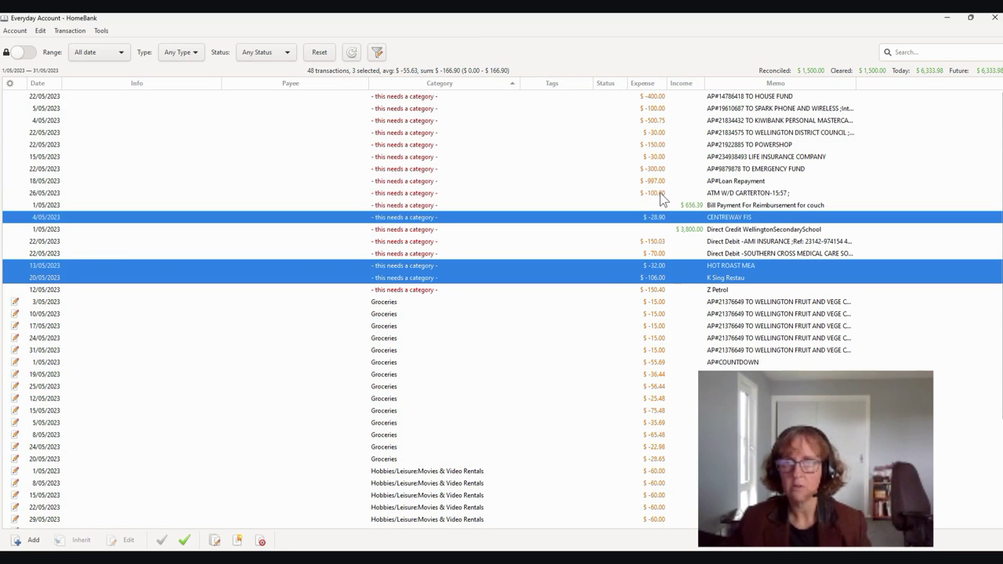
left_click(659, 193, "ctrl")
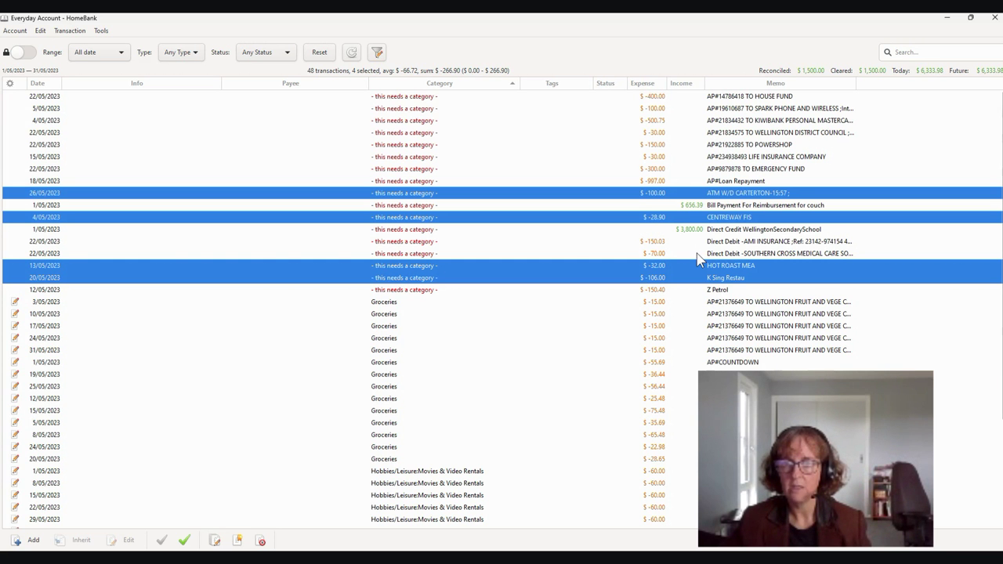
left_click(214, 541)
left_click(467, 325)
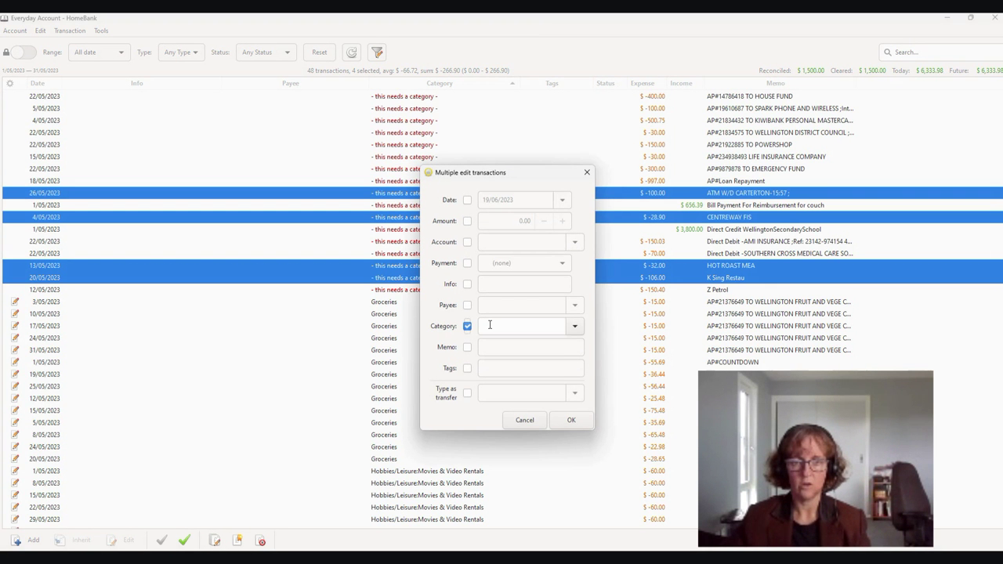
left_click(490, 325)
type("eat")
left_click(492, 340)
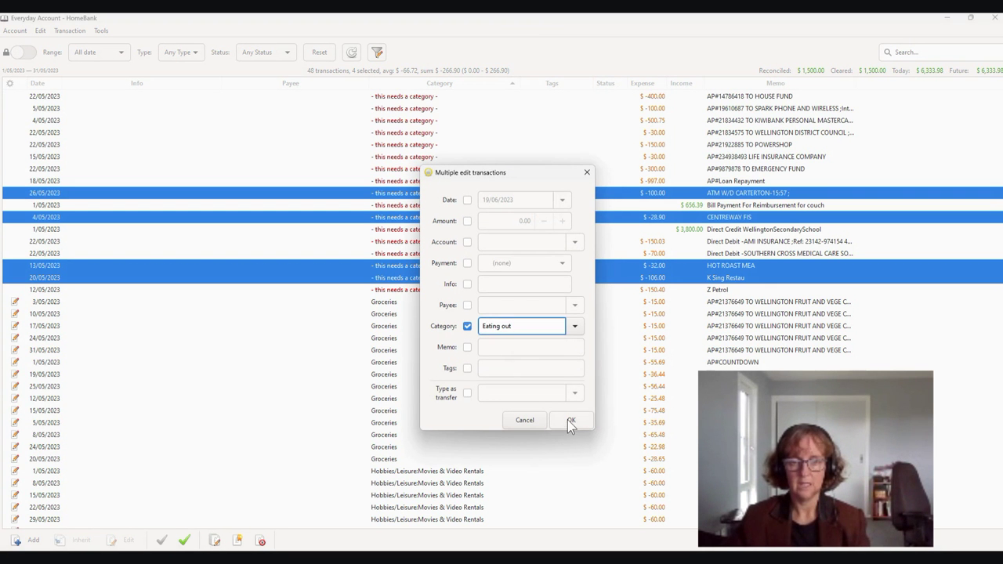
left_click(569, 421)
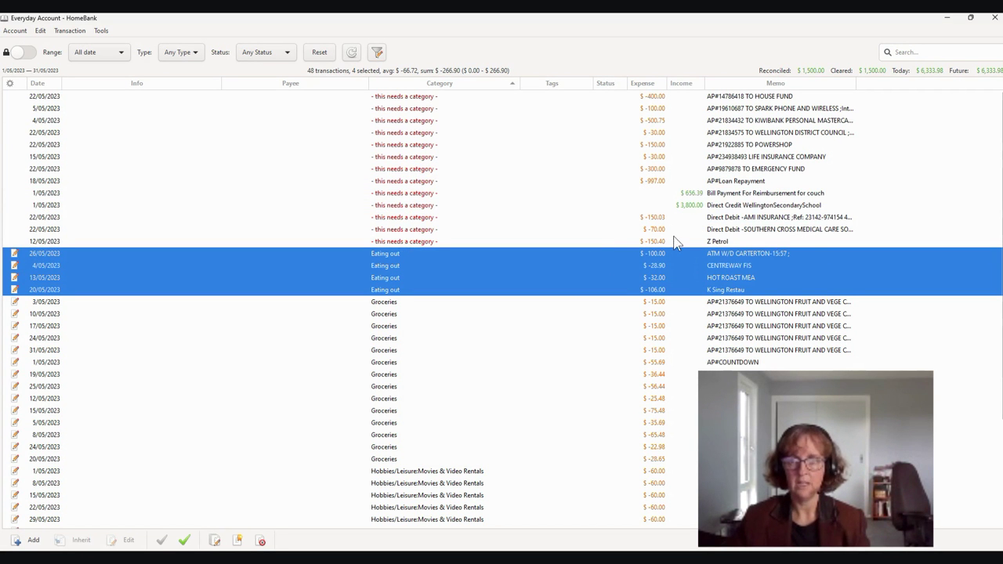
Step: Delete the $3,800.00 Direct Credit WellingtonSecondarySchool transaction, leaving a $2,533.98 balance
left_click(670, 202)
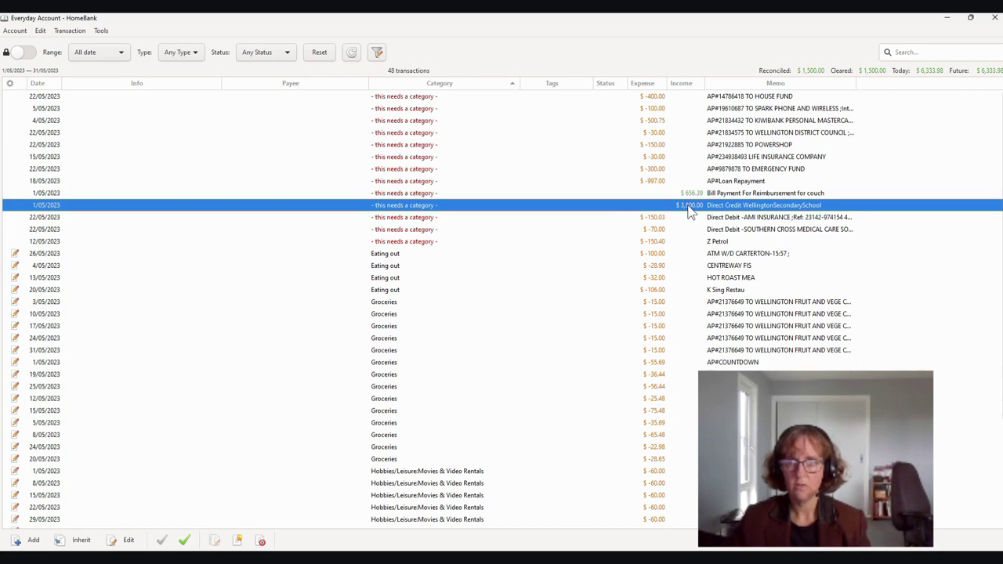
scroll(690, 298, "down", 4)
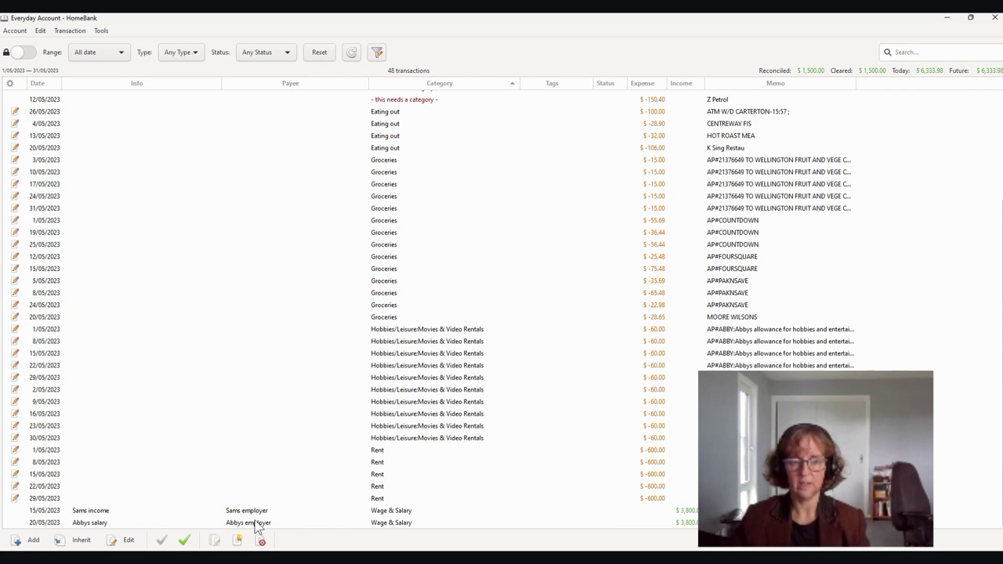
scroll(604, 254, "up", 3)
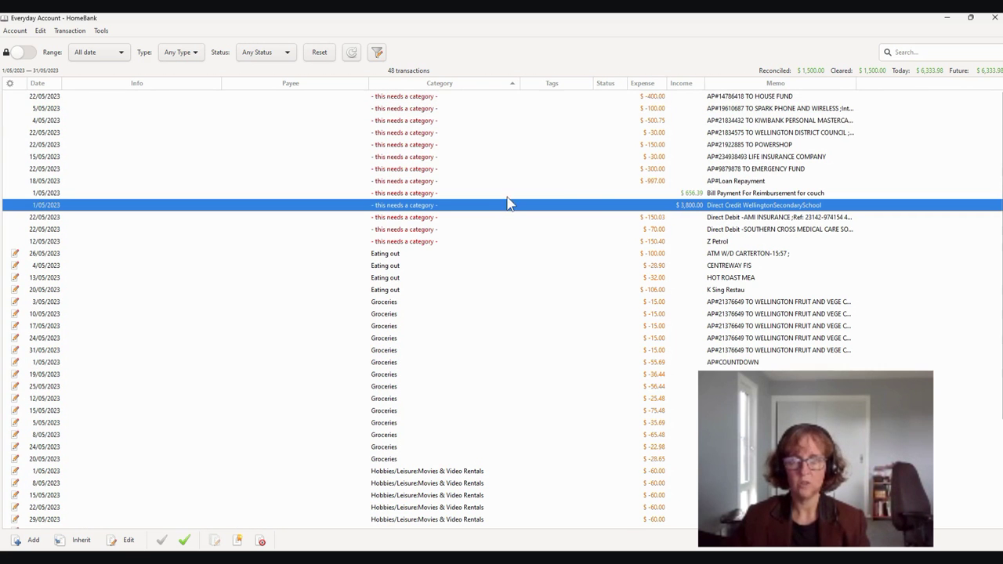
key("Delete")
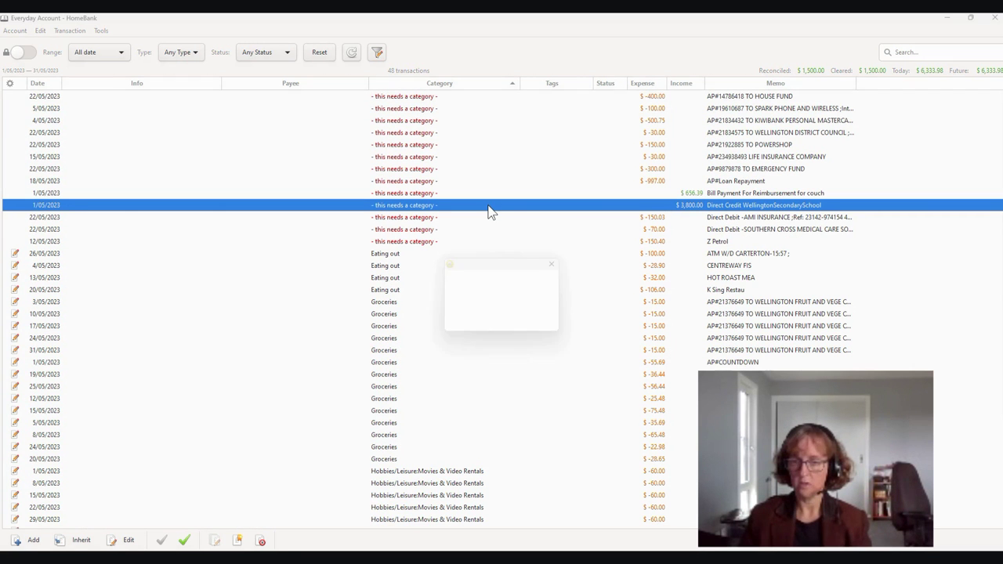
left_click(535, 327)
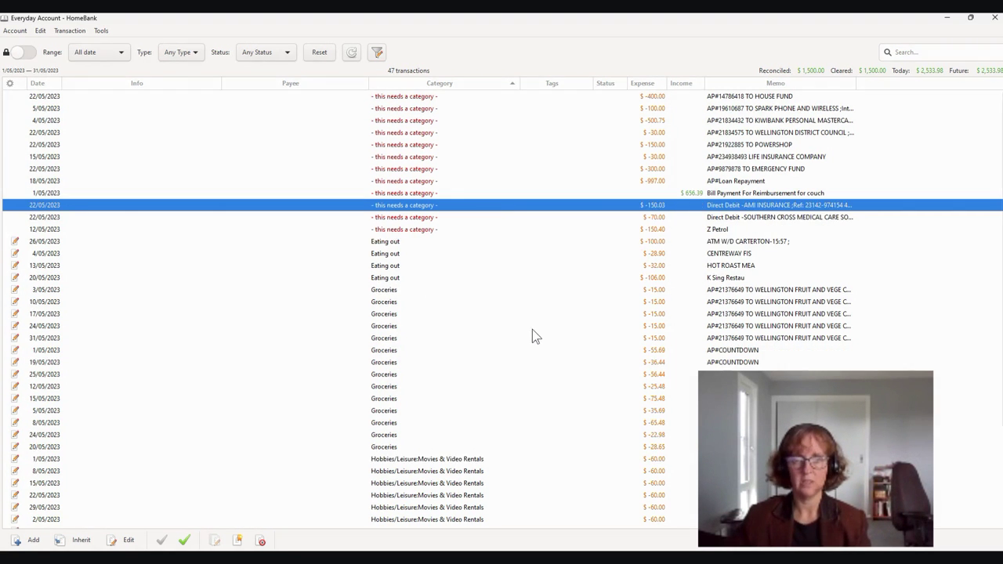
left_click(672, 195)
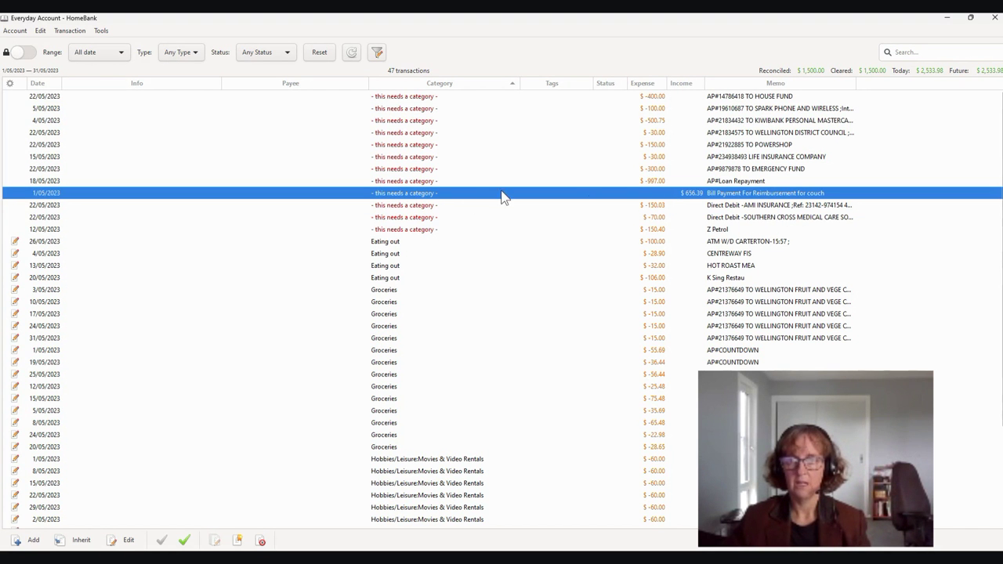
Step: Convert the 22/05 $400 HOUSE FUND payment into a Miscellaneous transfer to House Fund
left_click(662, 96)
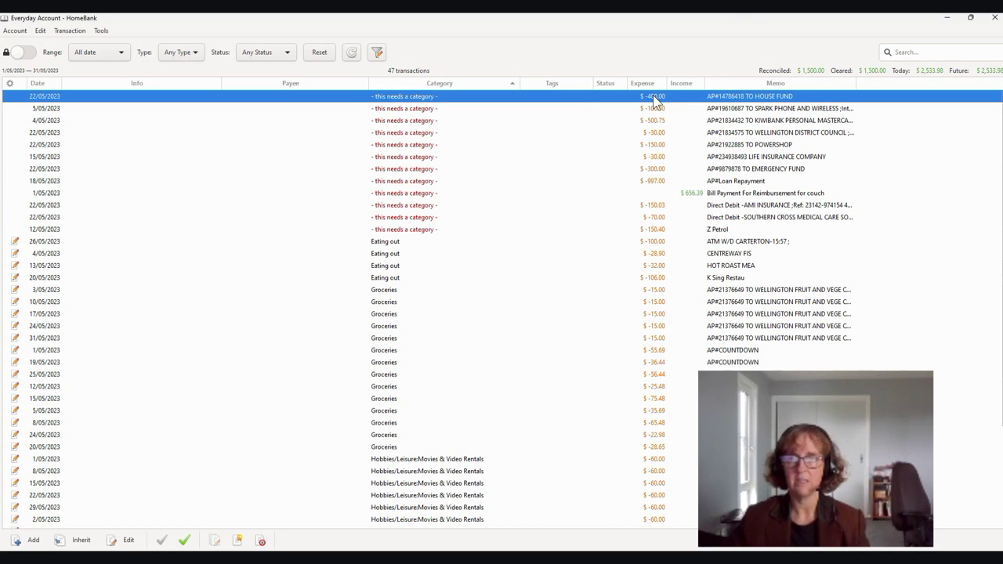
double_click(655, 104)
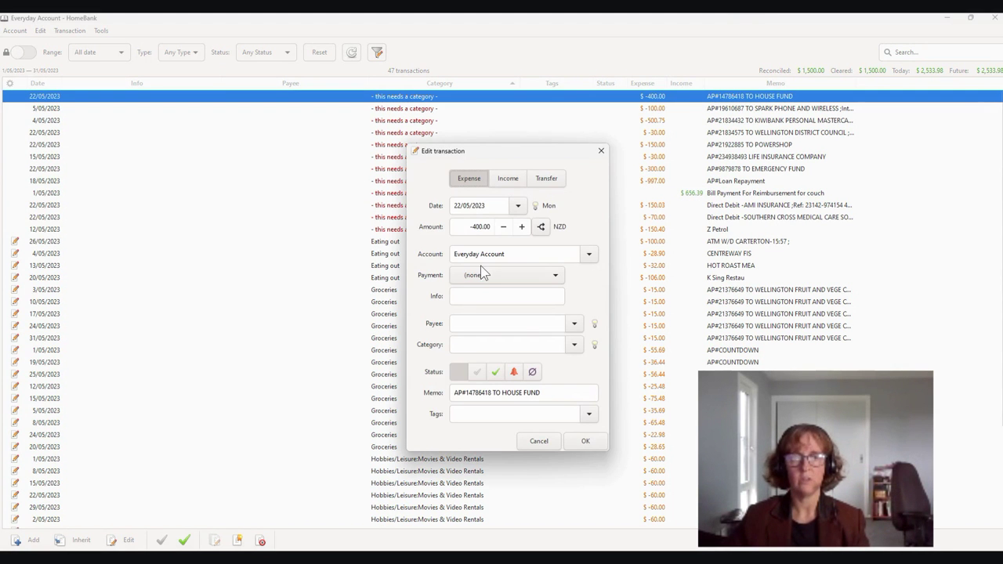
left_click(551, 179)
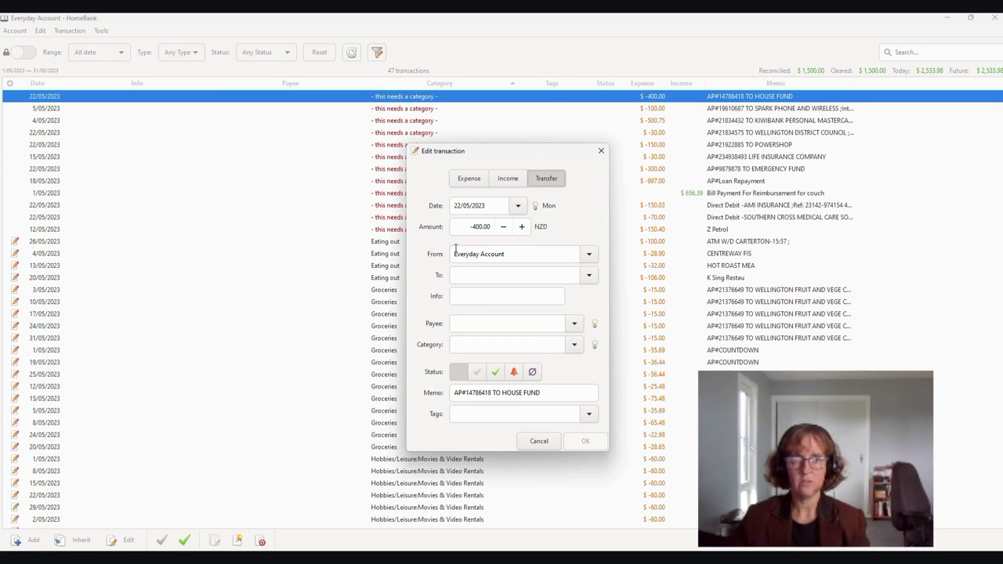
left_click(589, 275)
left_click(481, 216)
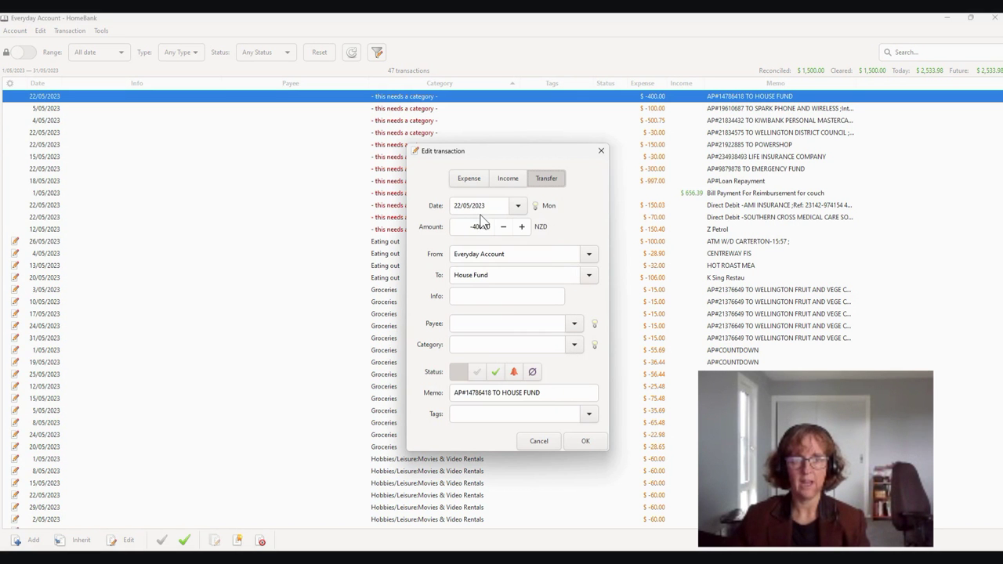
left_click(471, 344)
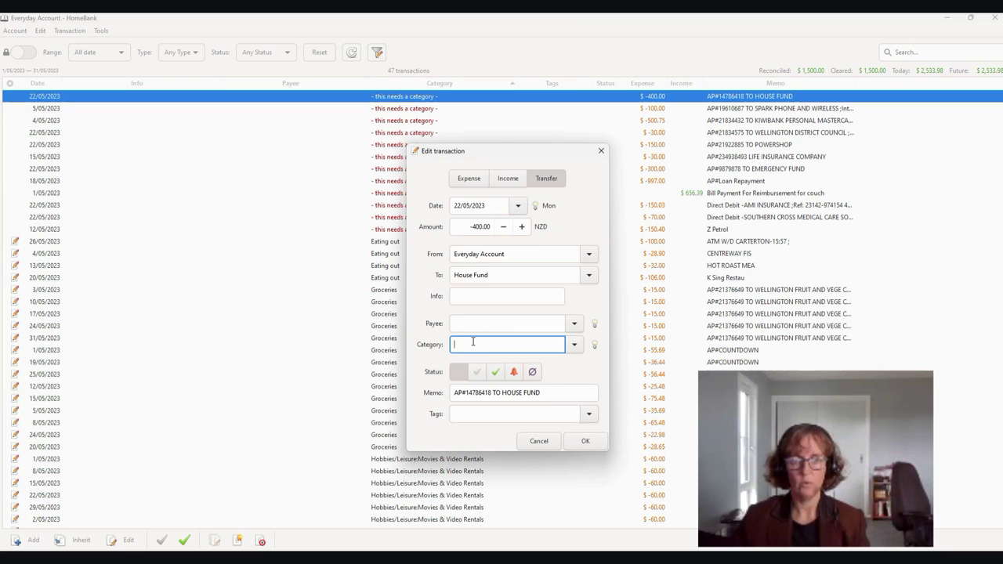
type("mis")
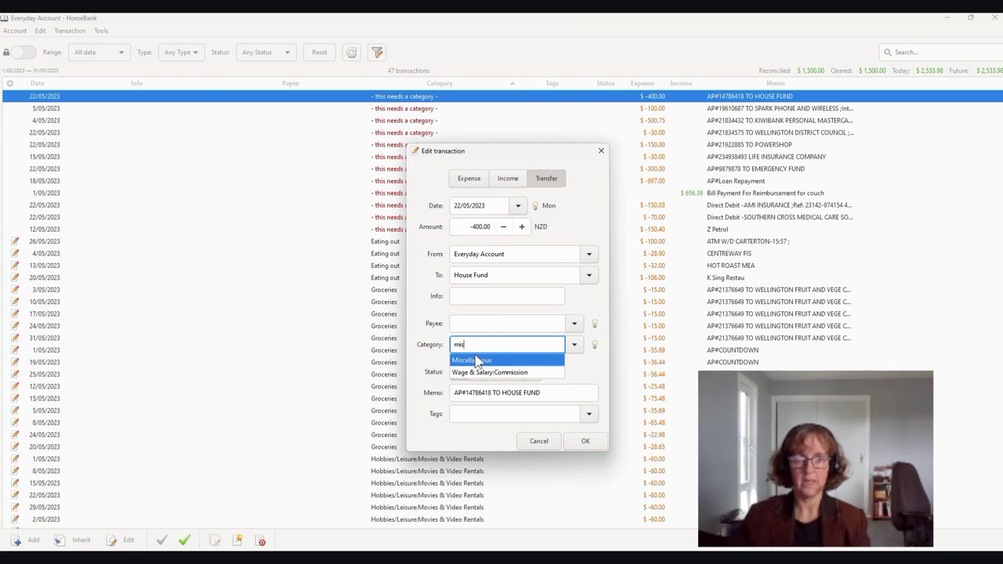
left_click(474, 361)
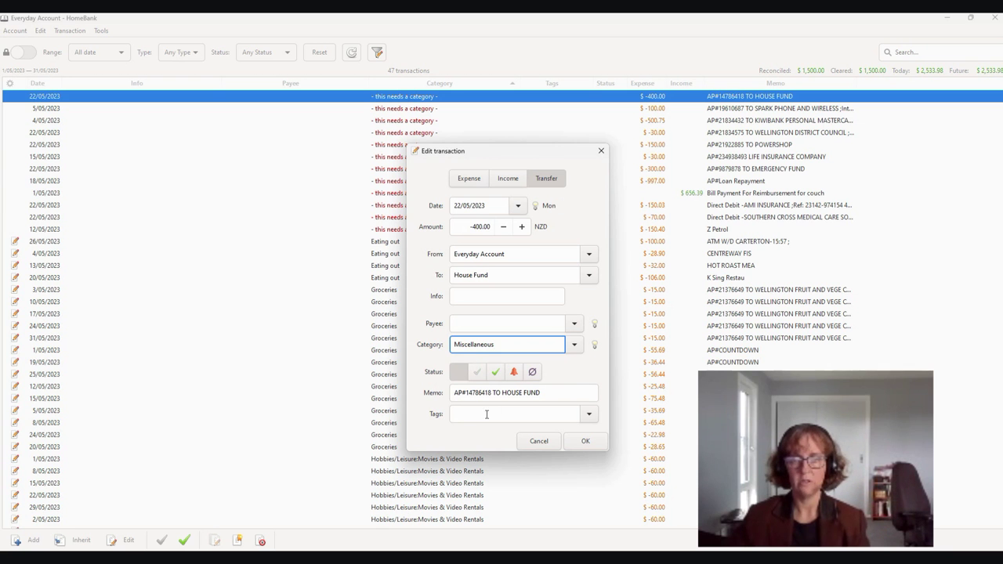
left_click(583, 441)
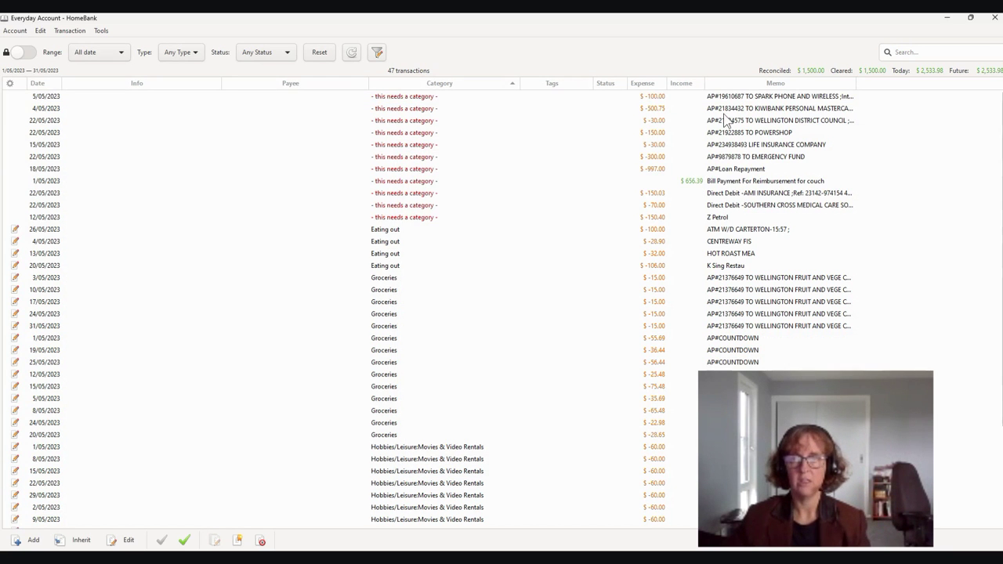
Step: Convert the $300 EMERGENCY FUND payment into a Miscellaneous transfer to the Emergency Fund account
left_click(709, 159)
double_click(658, 159)
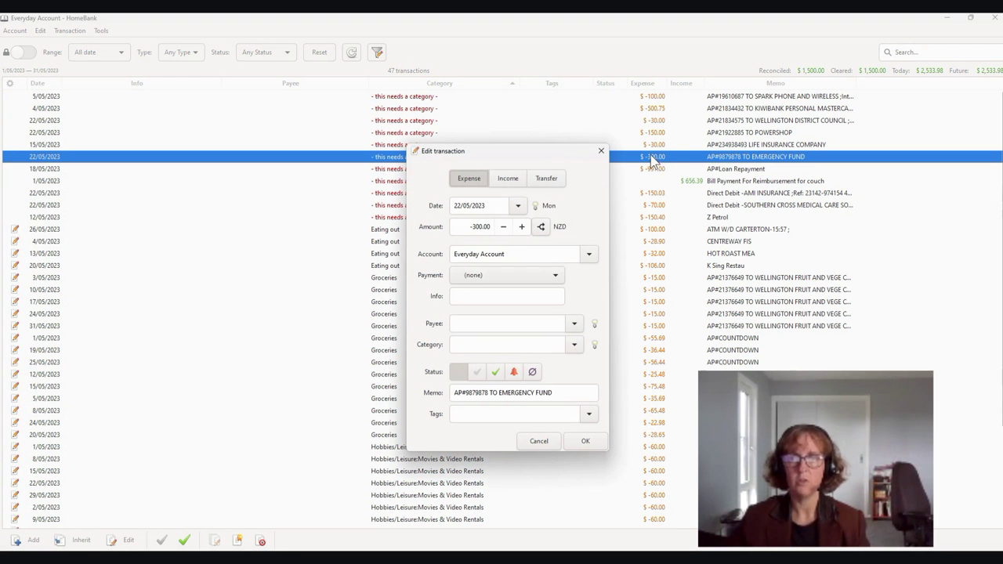
left_click(547, 179)
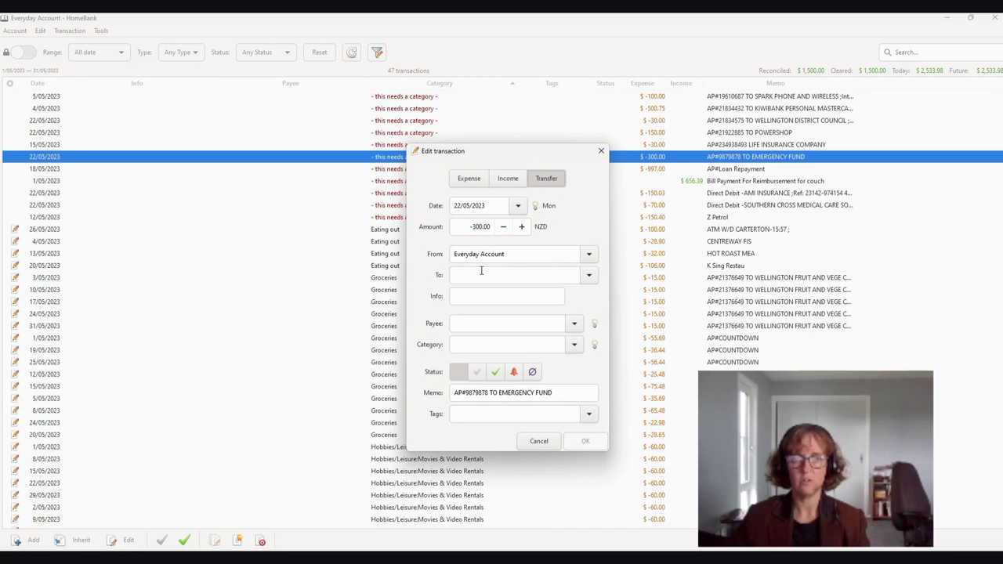
left_click(588, 275)
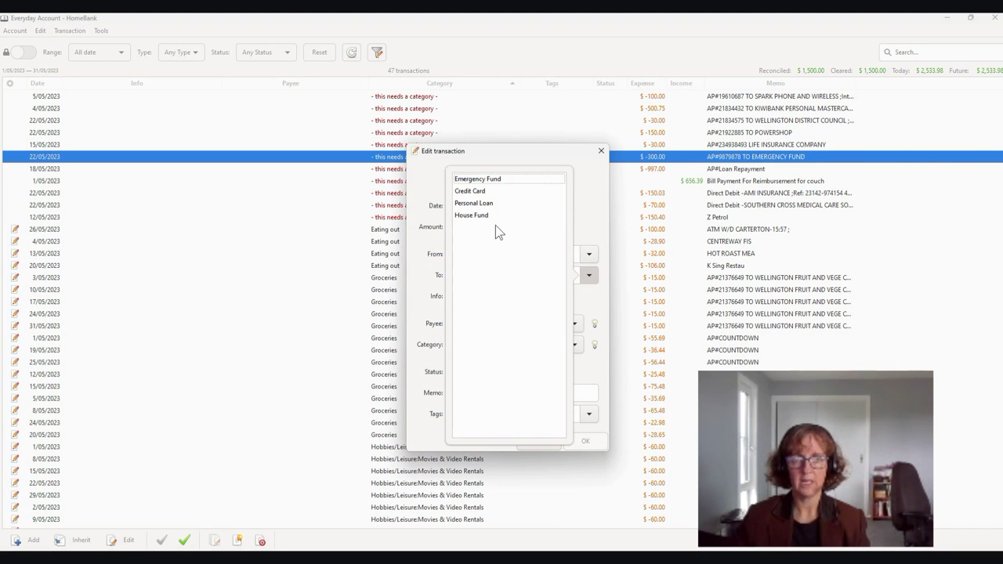
left_click(479, 183)
left_click(463, 343)
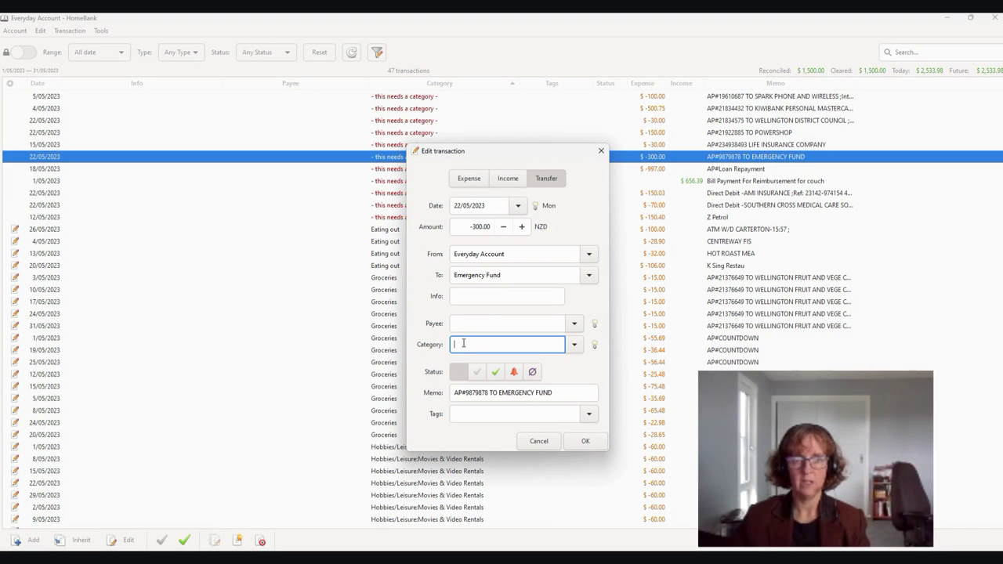
type("m")
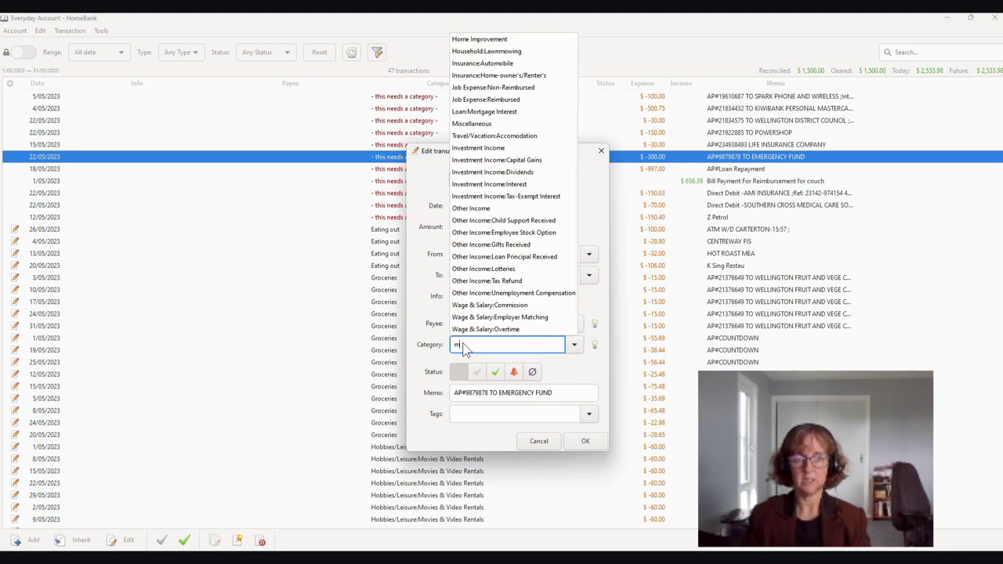
type("is")
left_click(471, 359)
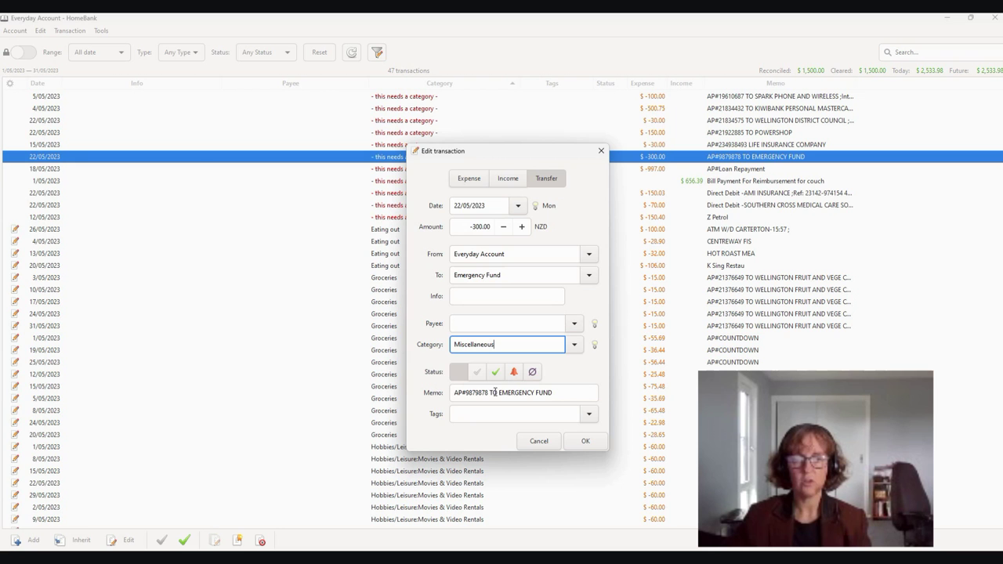
left_click(579, 441)
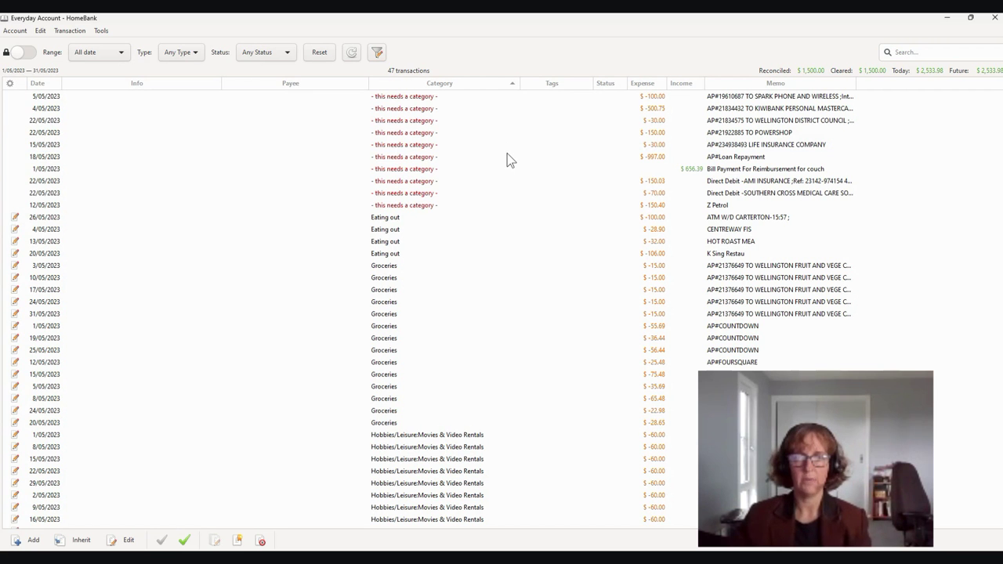
Step: Turn the $997.00 Loan Repayment into a transfer to Personal Loan with category Loan
double_click(653, 159)
left_click(547, 178)
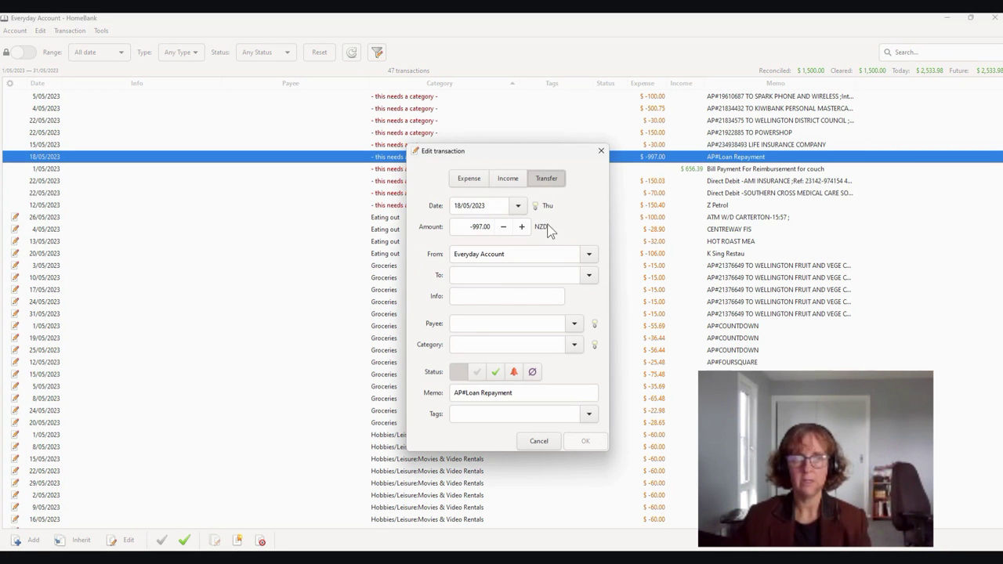
left_click(588, 275)
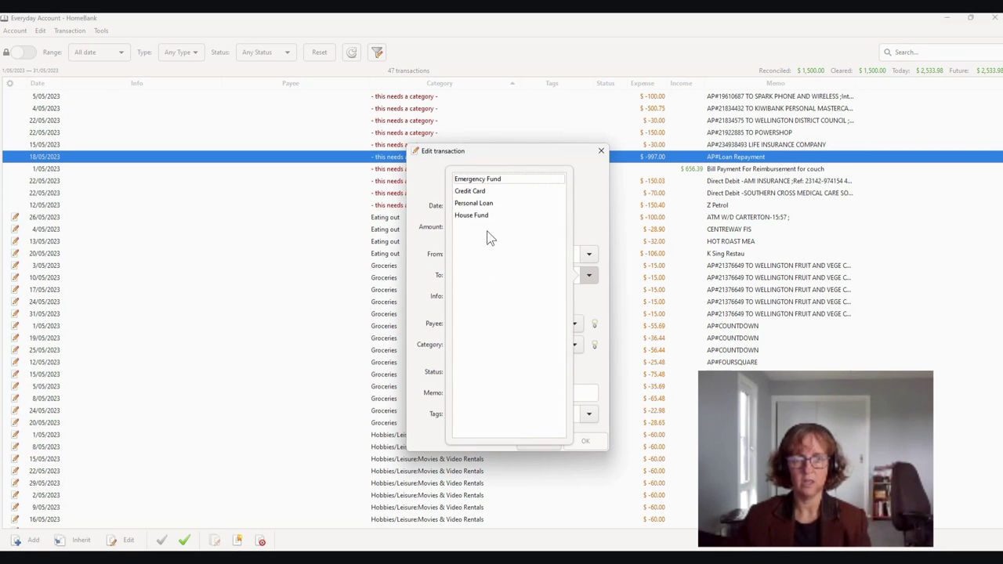
left_click(478, 205)
left_click(464, 345)
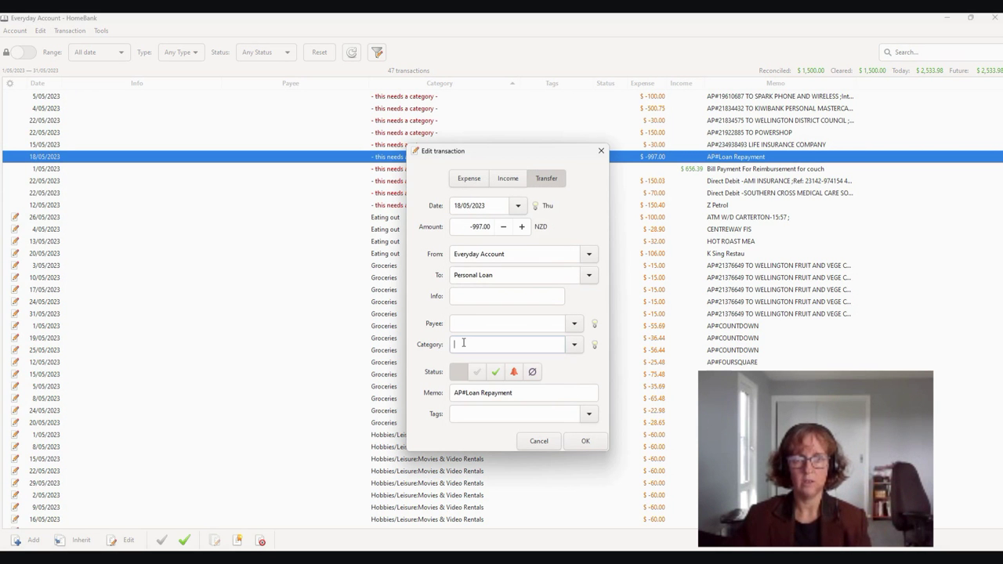
type("loan")
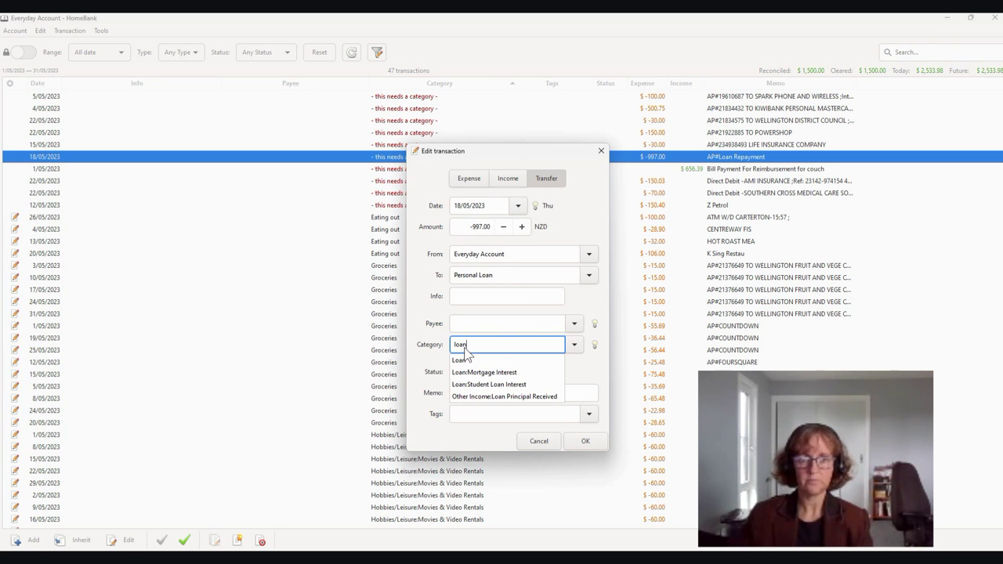
left_click(464, 361)
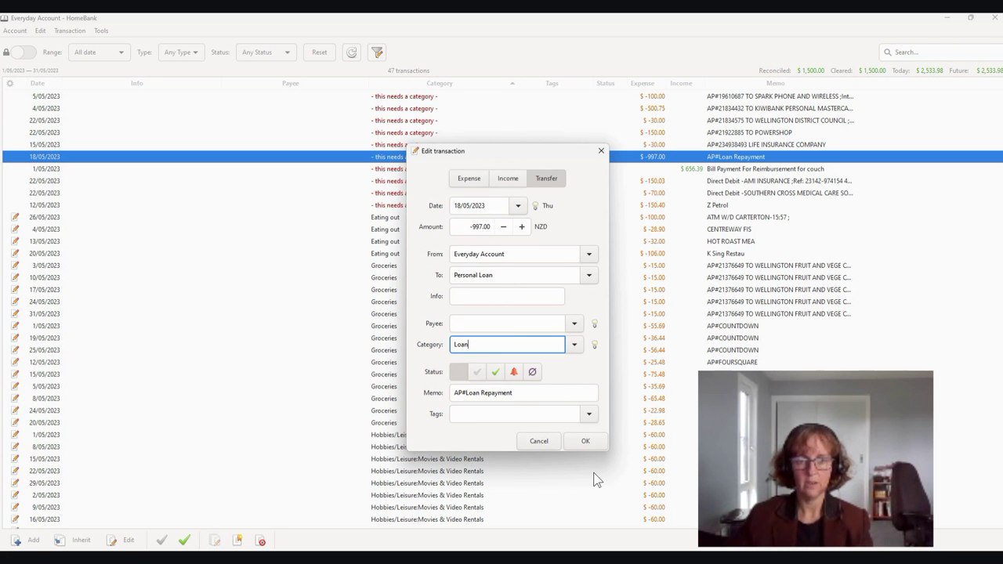
left_click(588, 441)
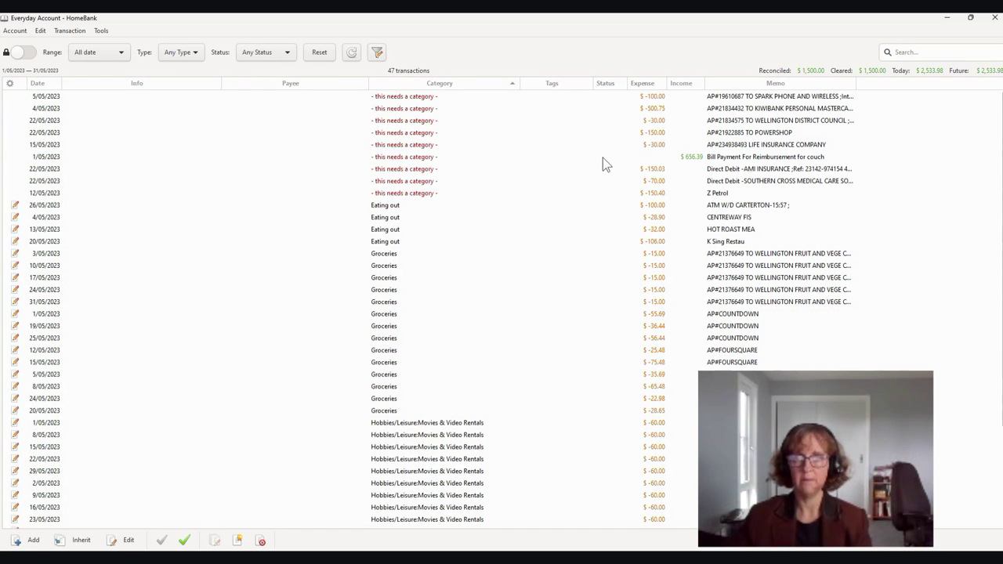
Step: Categorize the Z Petrol purchase as Car Expenses:Petrol
left_click(656, 193)
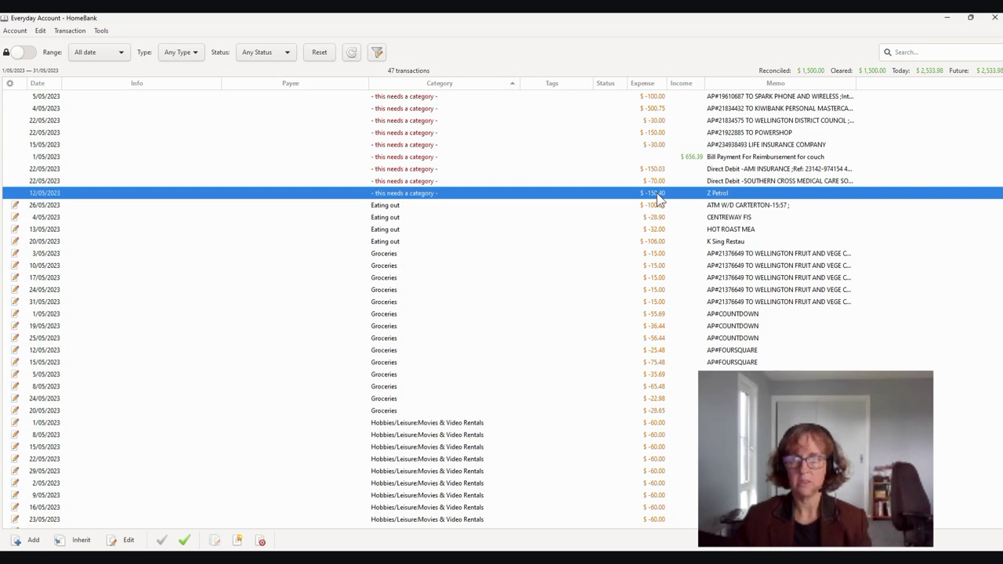
double_click(657, 195)
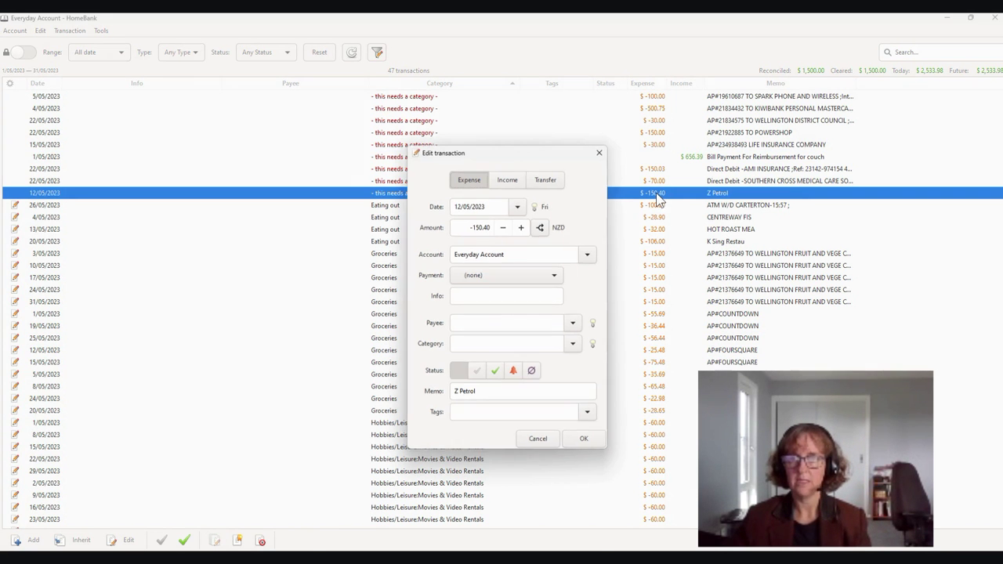
left_click(469, 344)
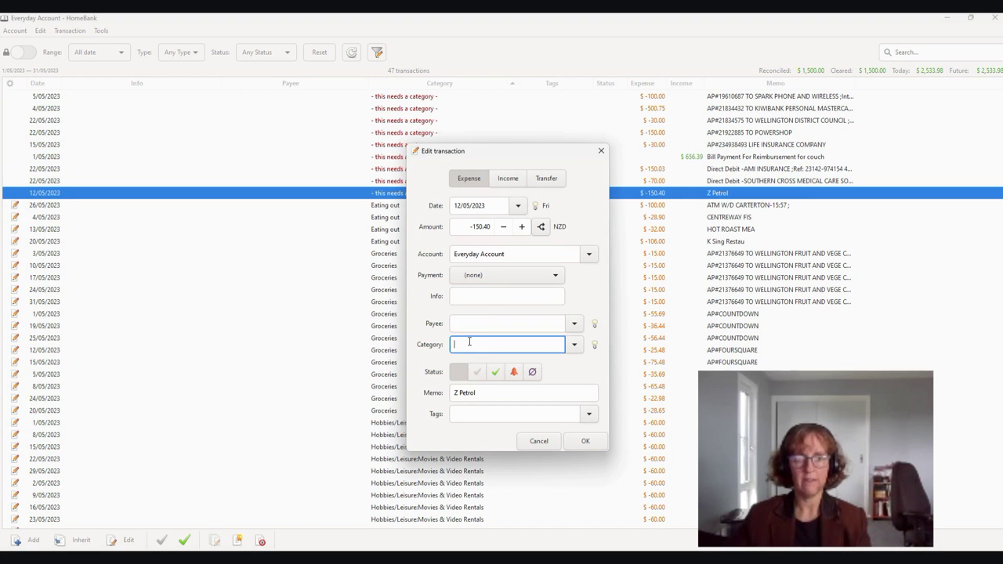
type("pet")
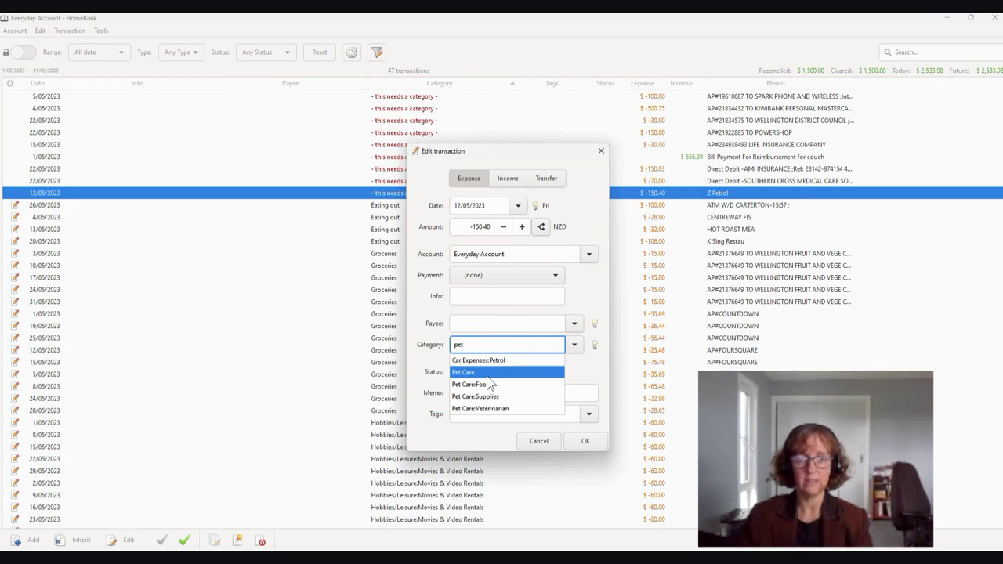
left_click(489, 359)
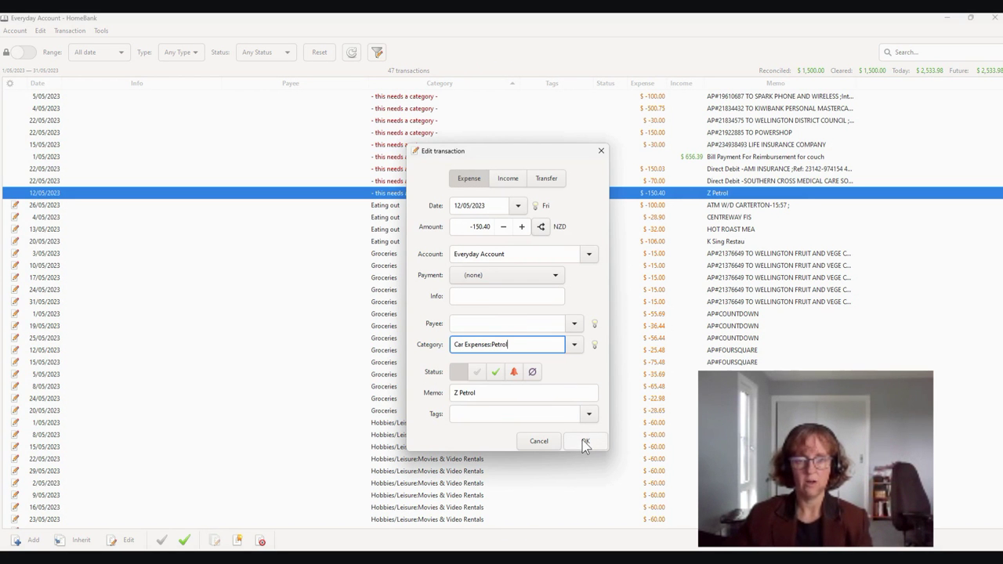
left_click(584, 441)
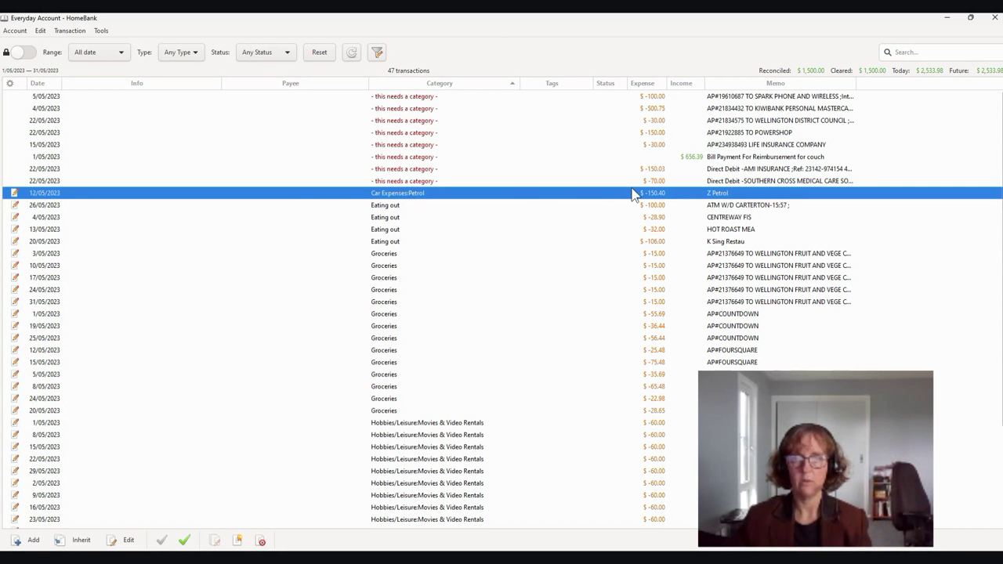
Step: Categorize the Southern Cross medical direct debit as Insurance:Health
left_click(655, 182)
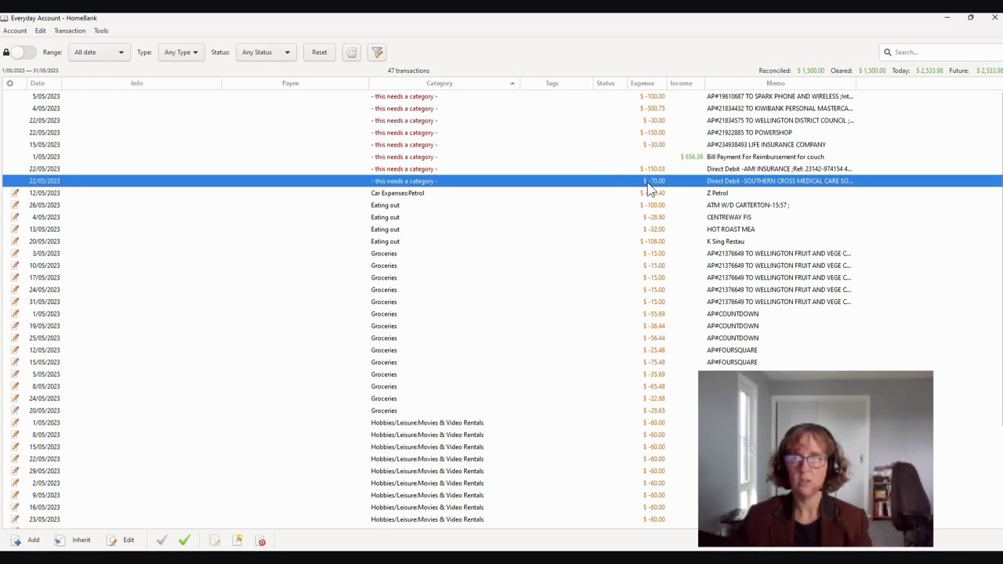
double_click(648, 188)
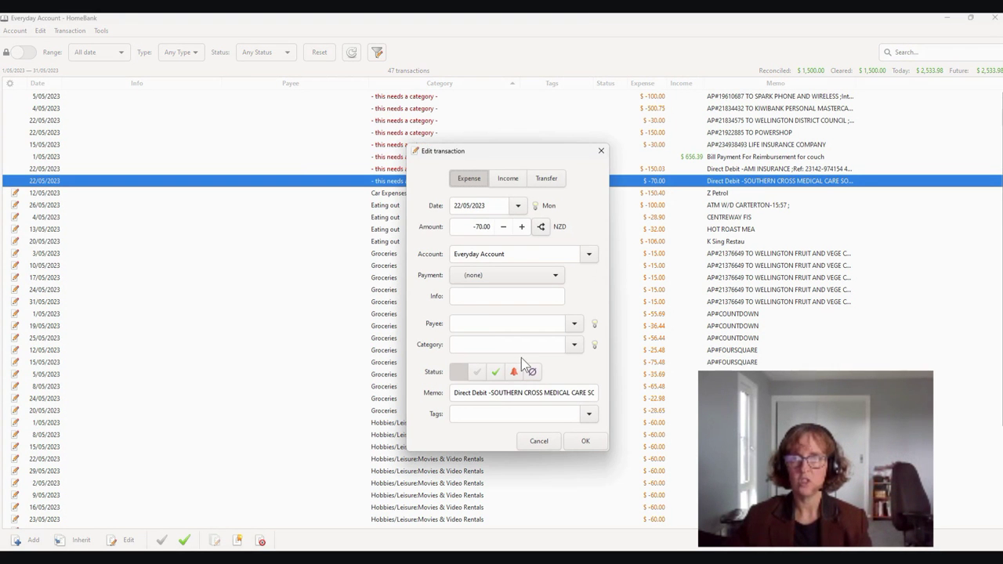
left_click(467, 344)
type("ins")
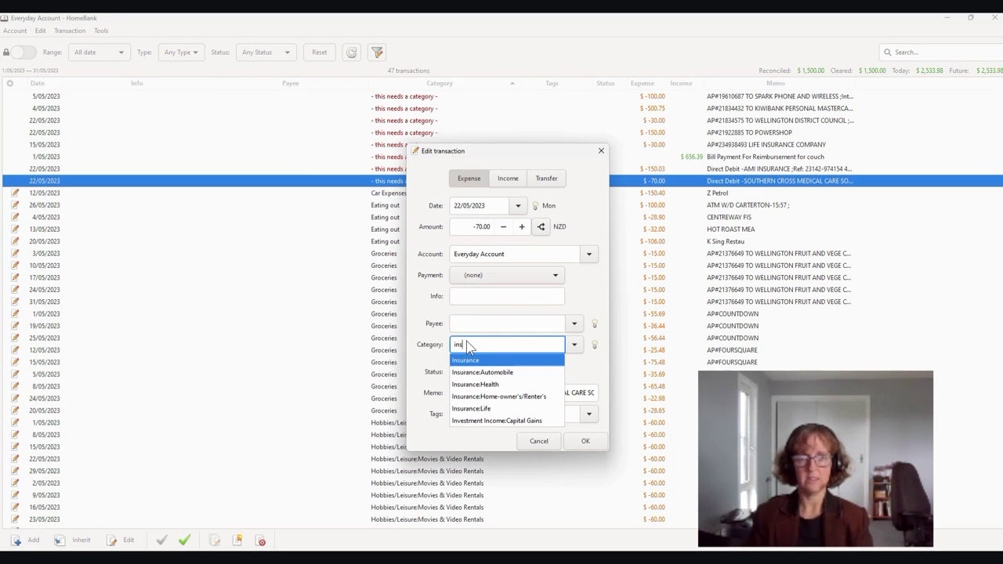
left_click(485, 384)
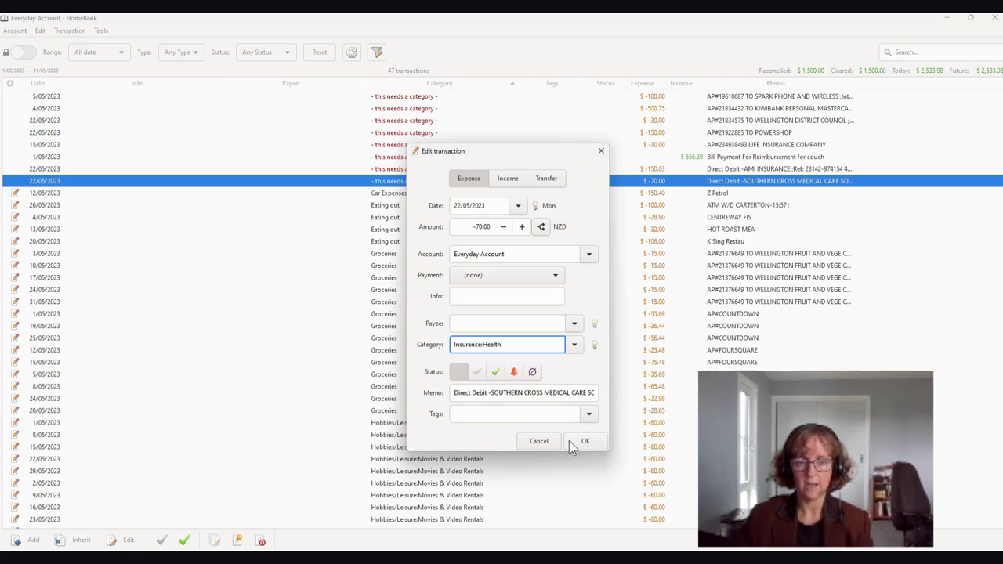
left_click(579, 441)
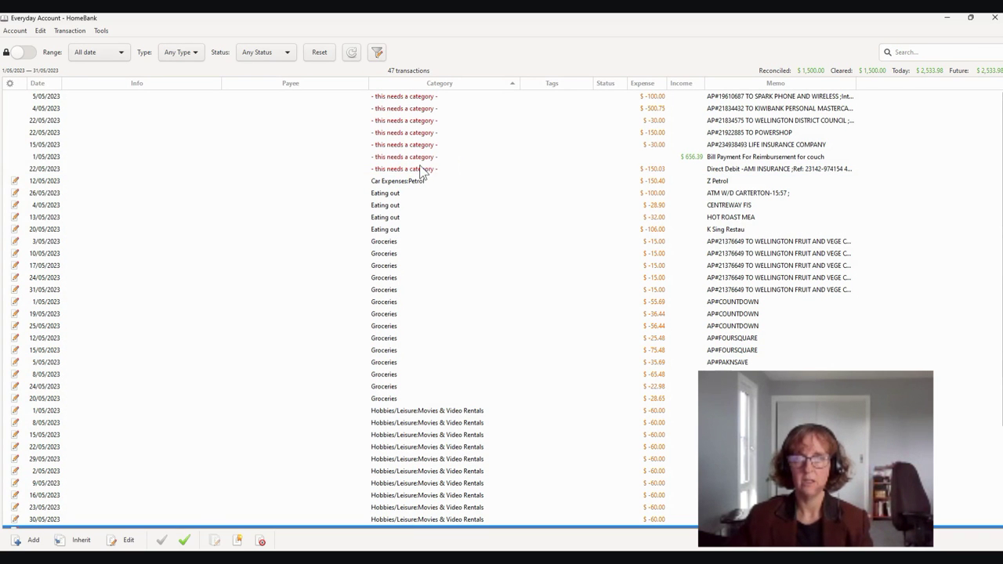
Step: Categorize the AMI Insurance direct debit as Insurance:Automobile
double_click(418, 168)
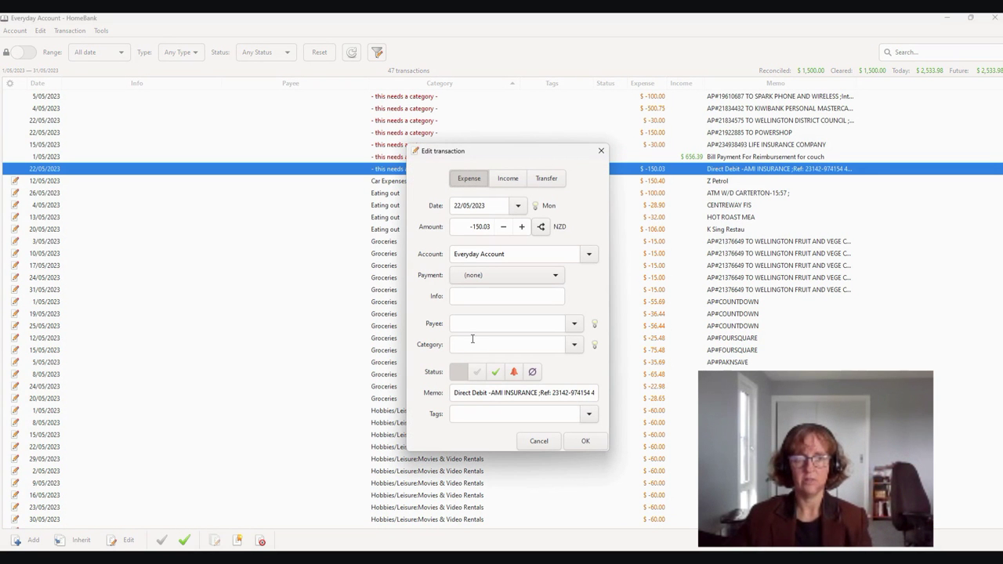
left_click(470, 344)
type("ins")
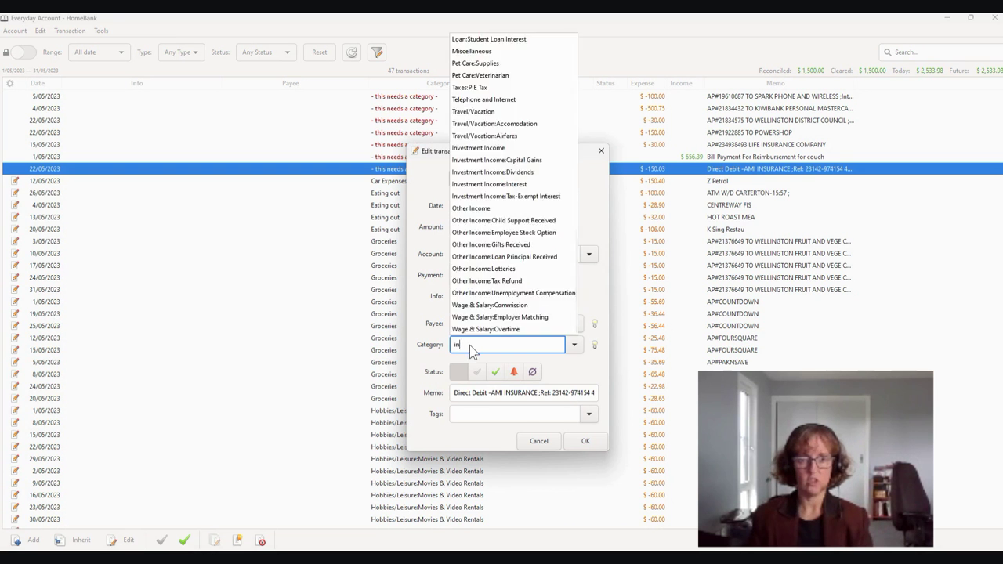
left_click(493, 372)
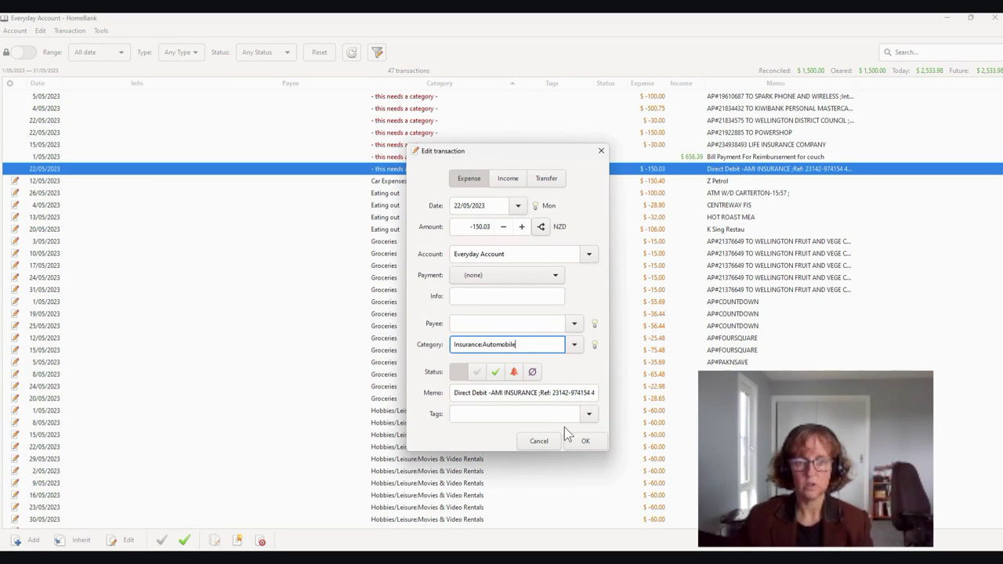
left_click(583, 441)
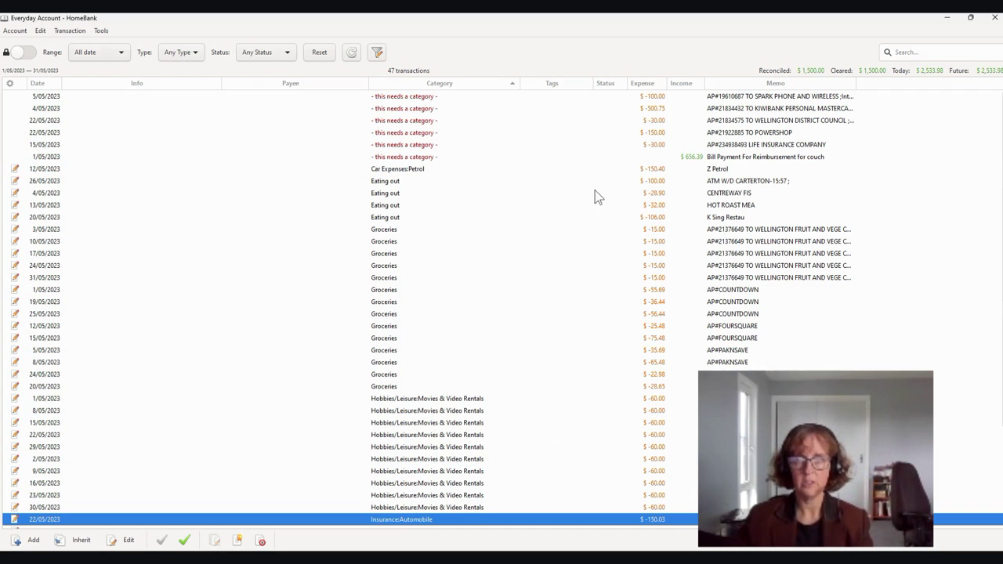
Step: Make the 1/05 couch reimbursement a transfer from Emergency Fund, categorized Household:Furnishing
double_click(472, 158)
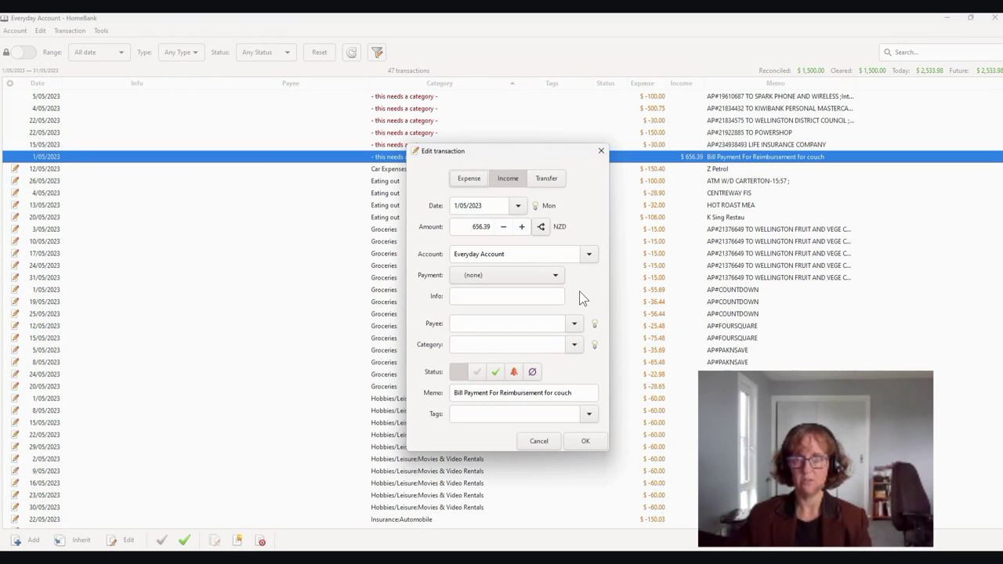
left_click(540, 181)
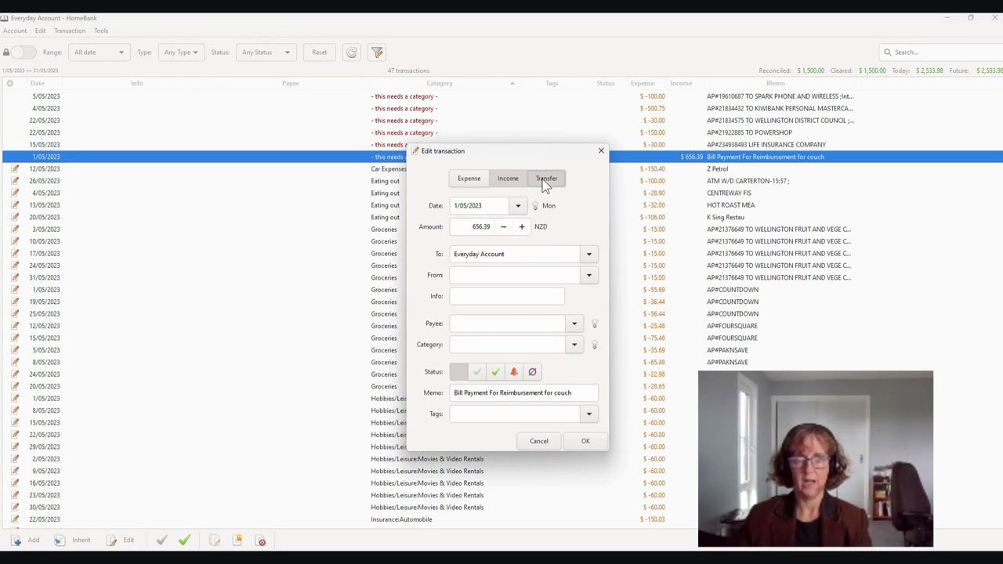
left_click(589, 275)
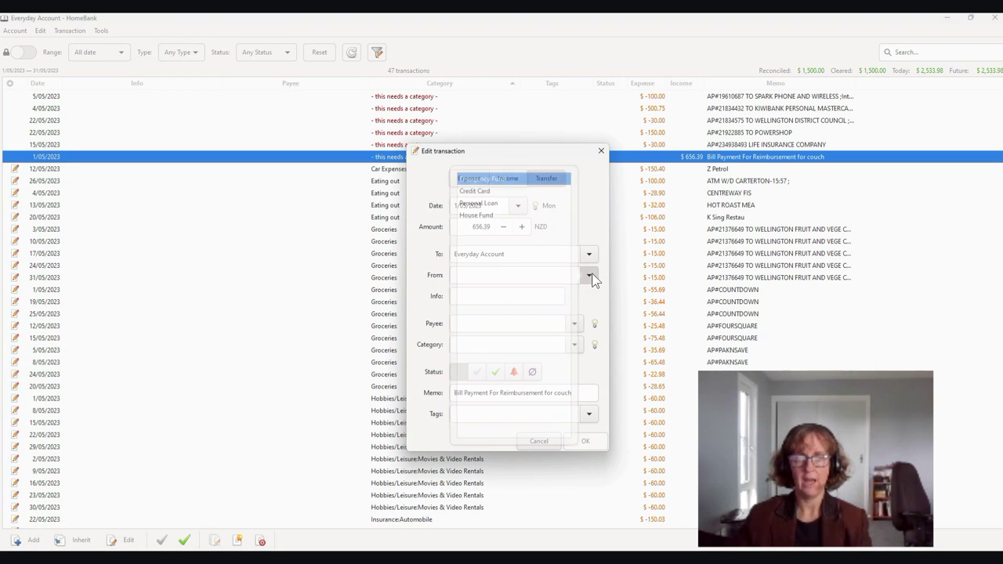
left_click(474, 180)
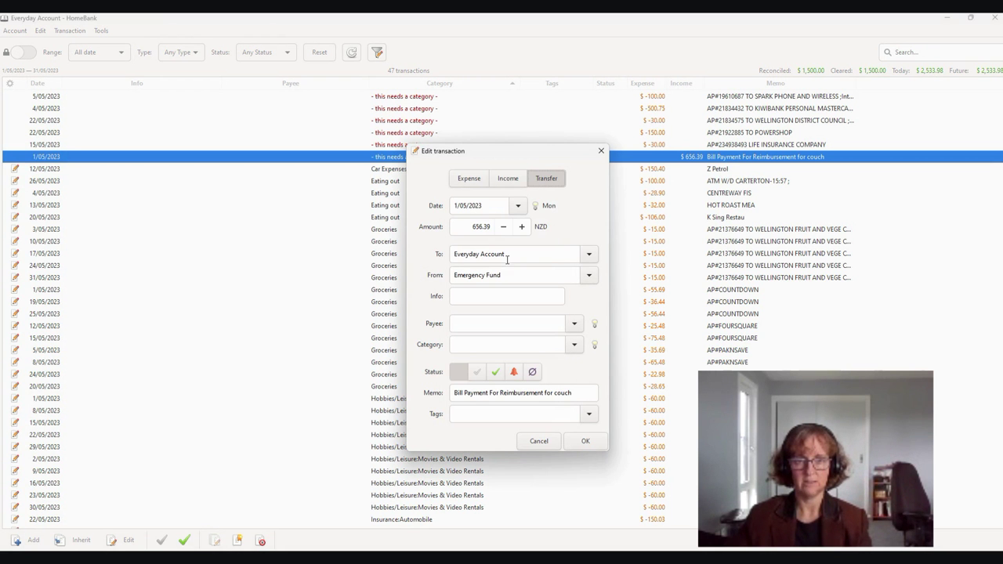
left_click(475, 343)
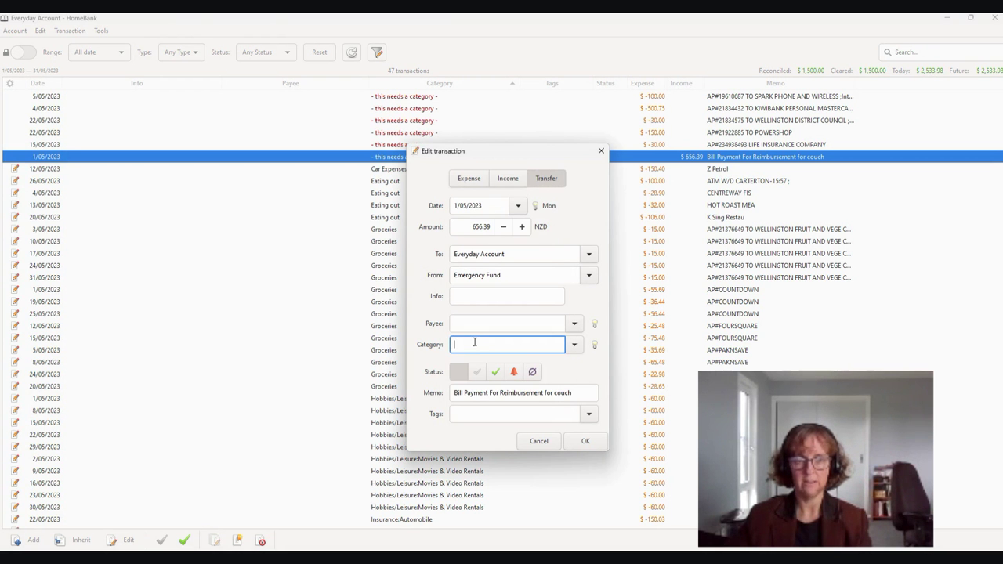
type("hou")
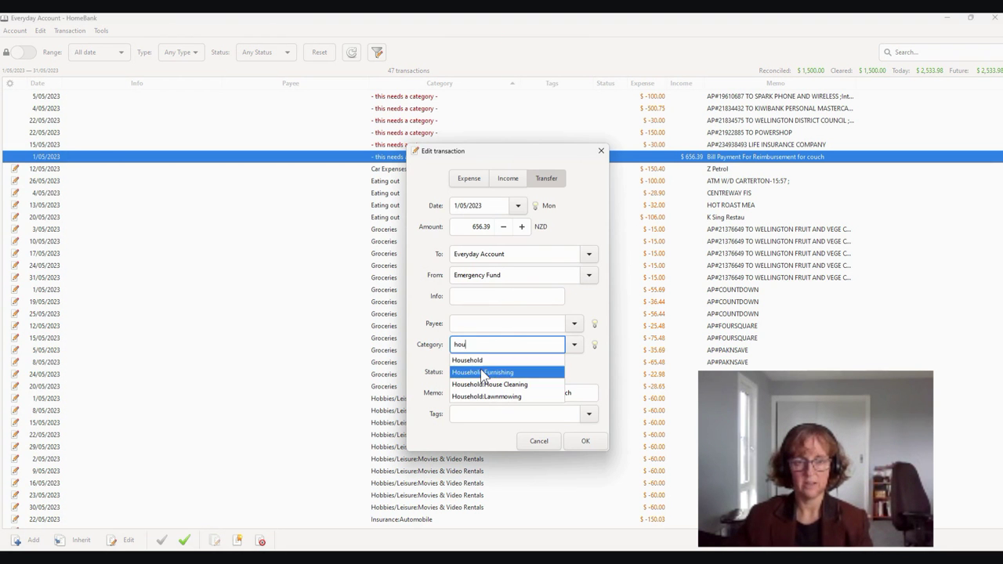
left_click(481, 372)
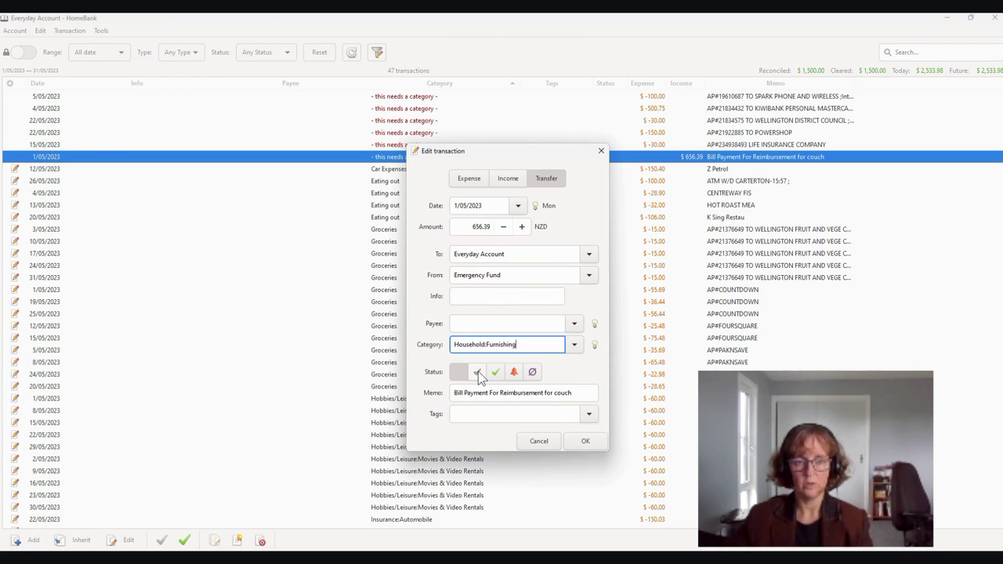
left_click(581, 441)
left_click(423, 148)
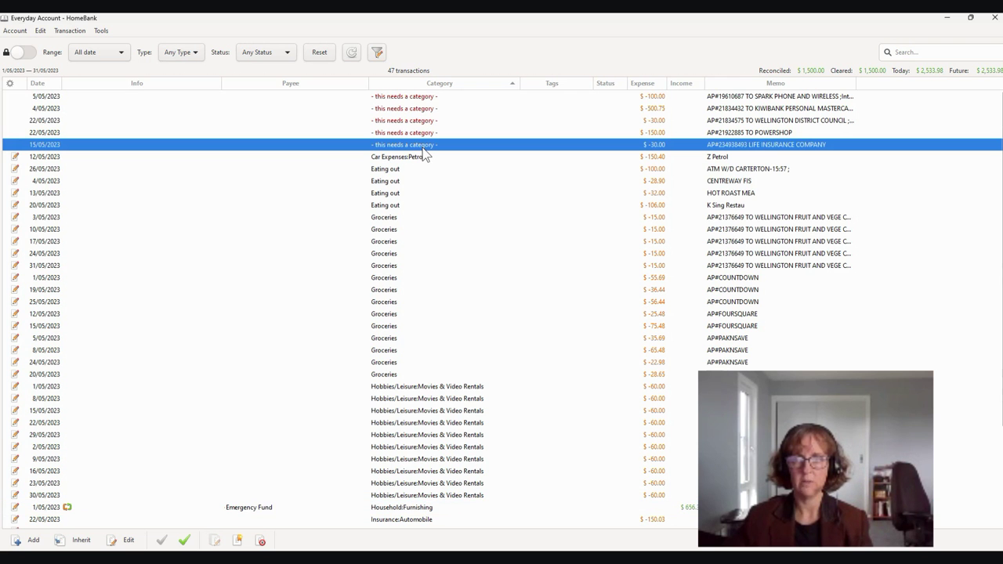
Step: Categorize the 15/05 life insurance payment as Insurance:Life
double_click(423, 153)
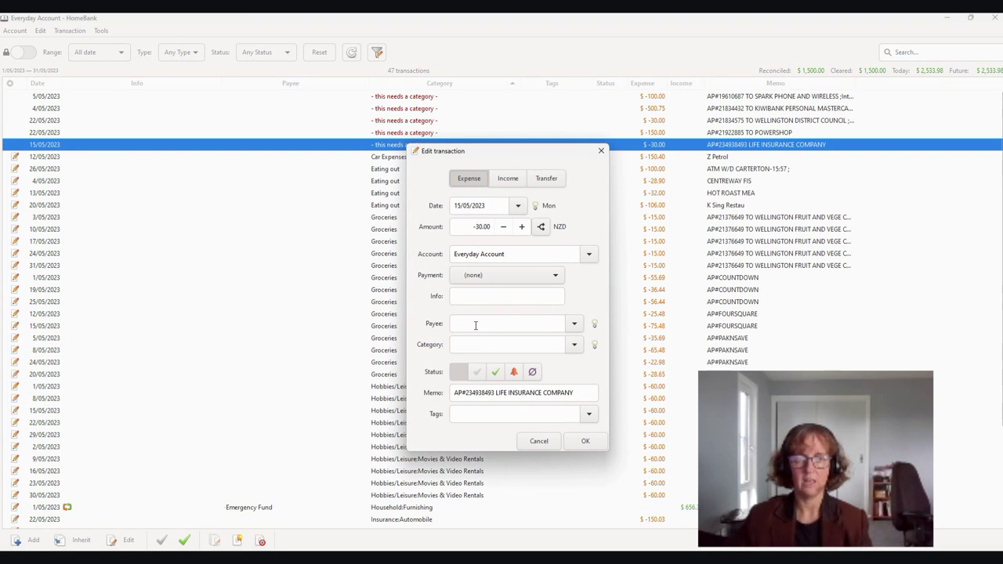
left_click(473, 341)
type("ins")
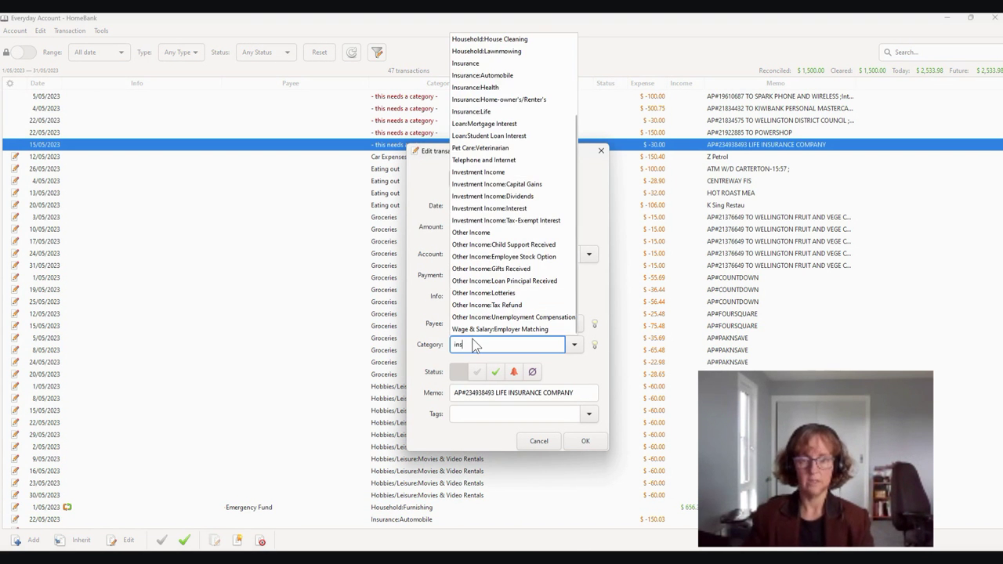
left_click(495, 408)
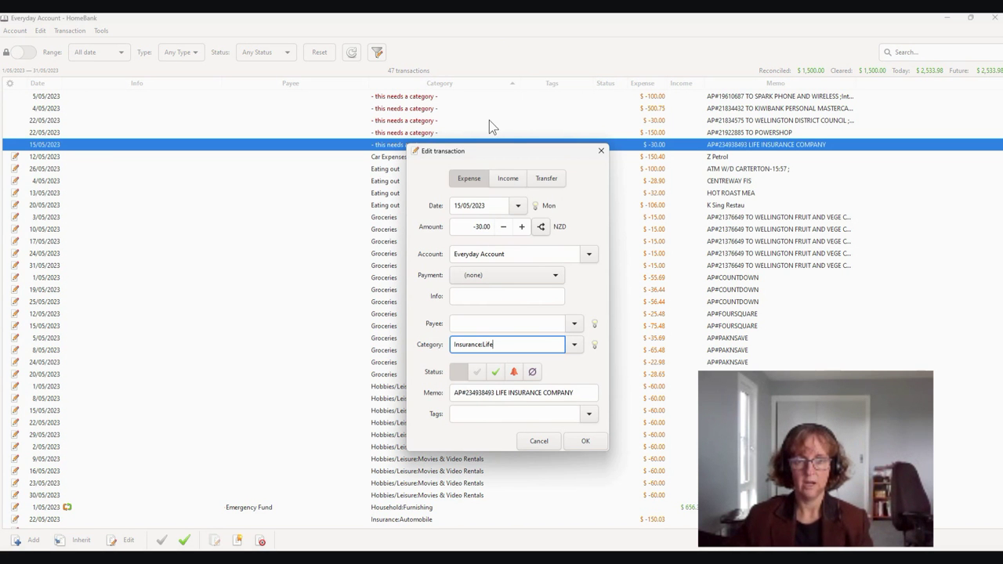
left_click(583, 442)
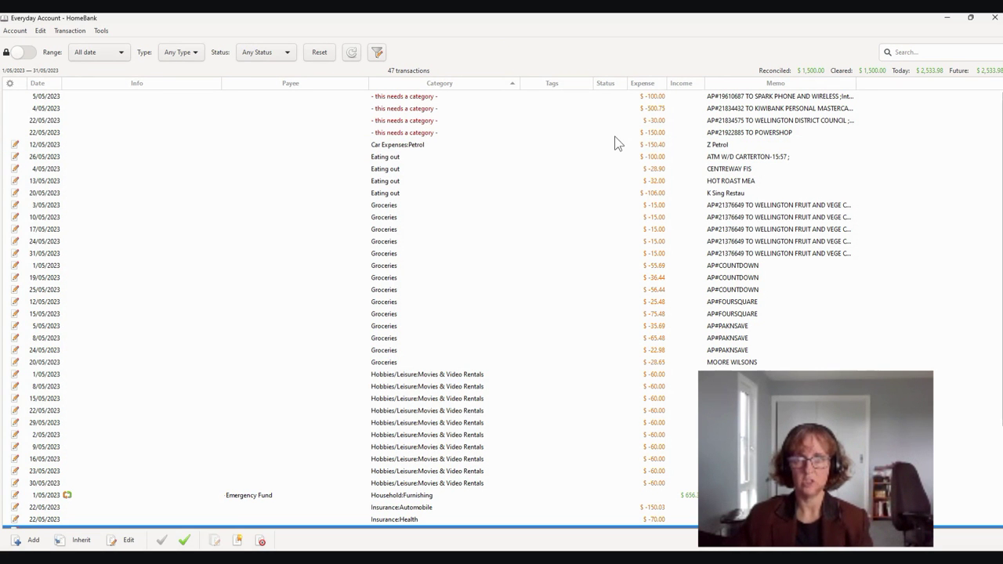
Step: Categorize the 22/05 Powershop payment as Power and Gas
double_click(636, 132)
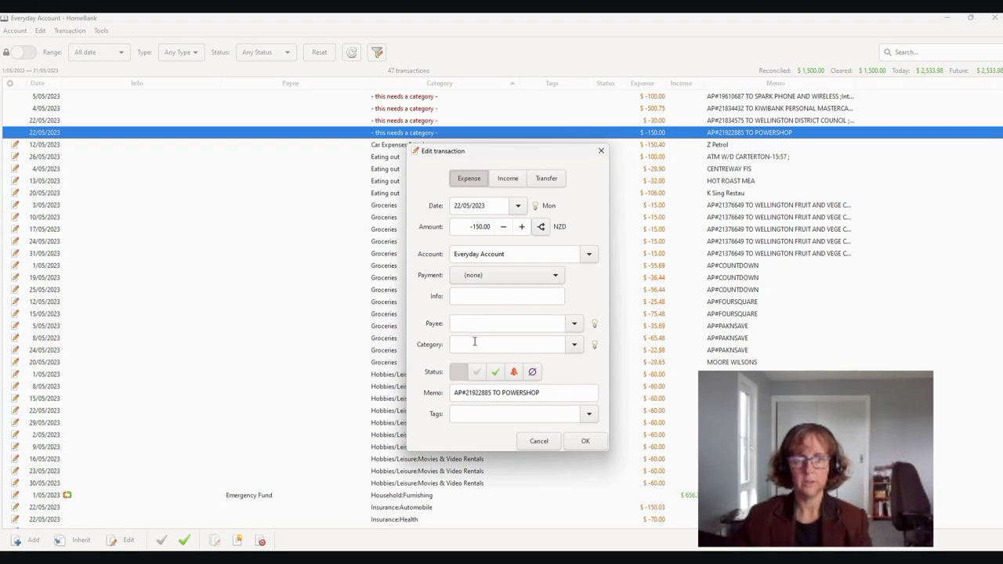
left_click(474, 343)
type("power")
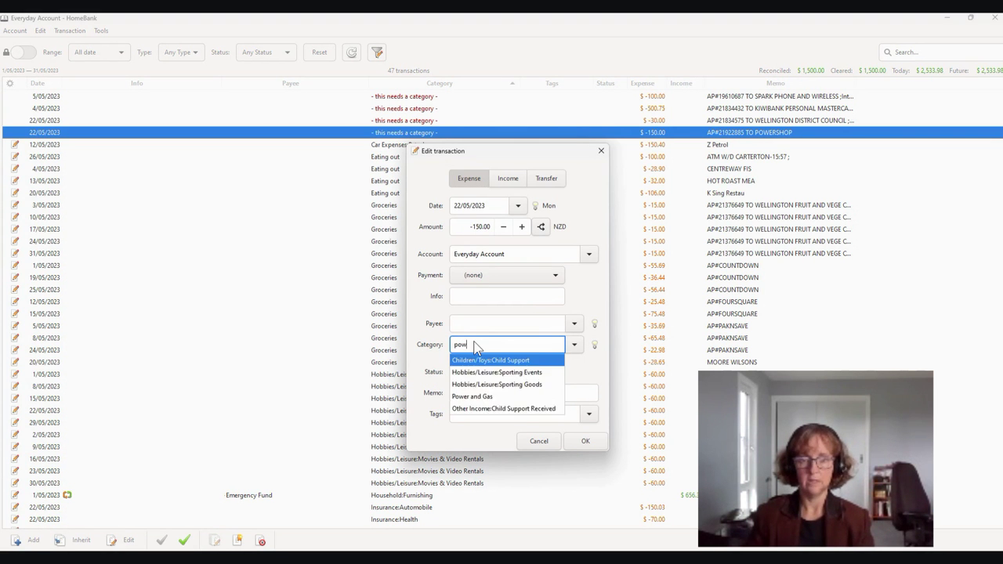
left_click(481, 361)
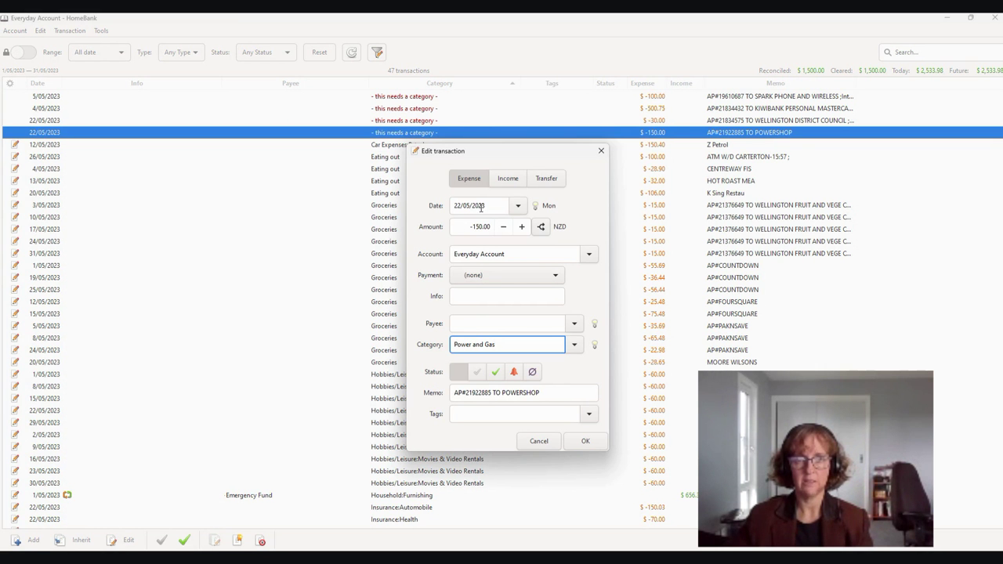
left_click(584, 441)
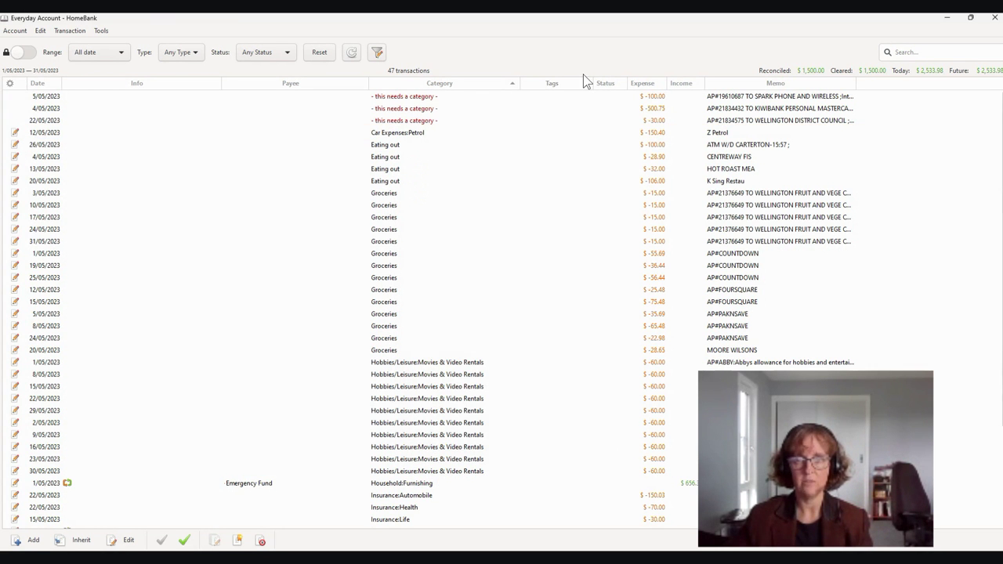
Step: Categorize the 22/05 council payment as Rates (Water and Land)
left_click(440, 121)
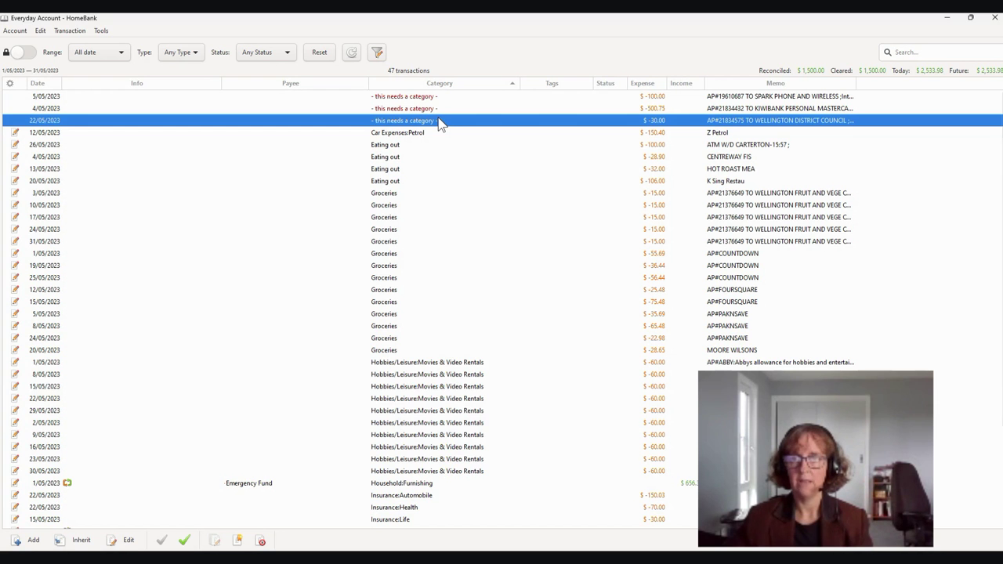
double_click(439, 121)
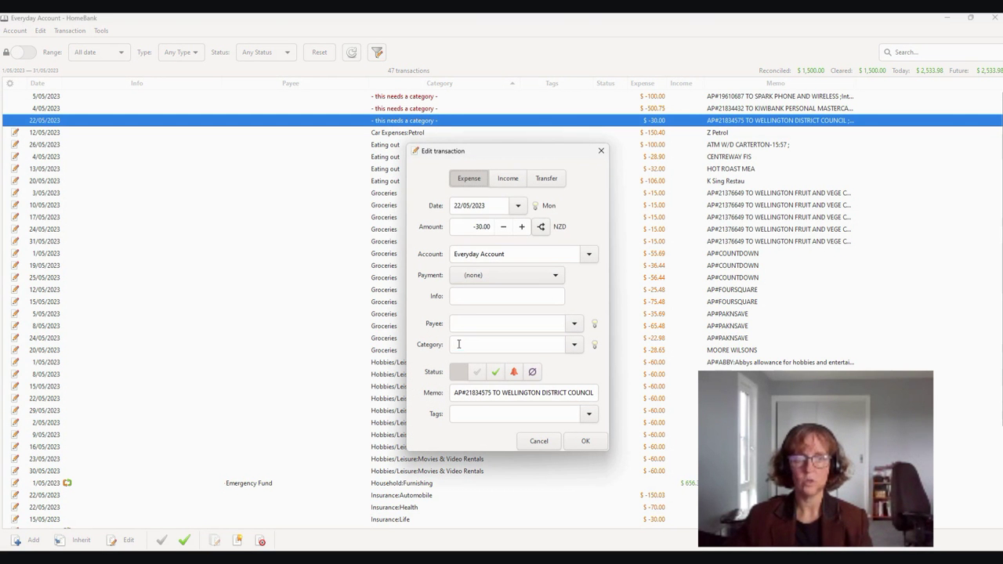
left_click(459, 344)
type("rat")
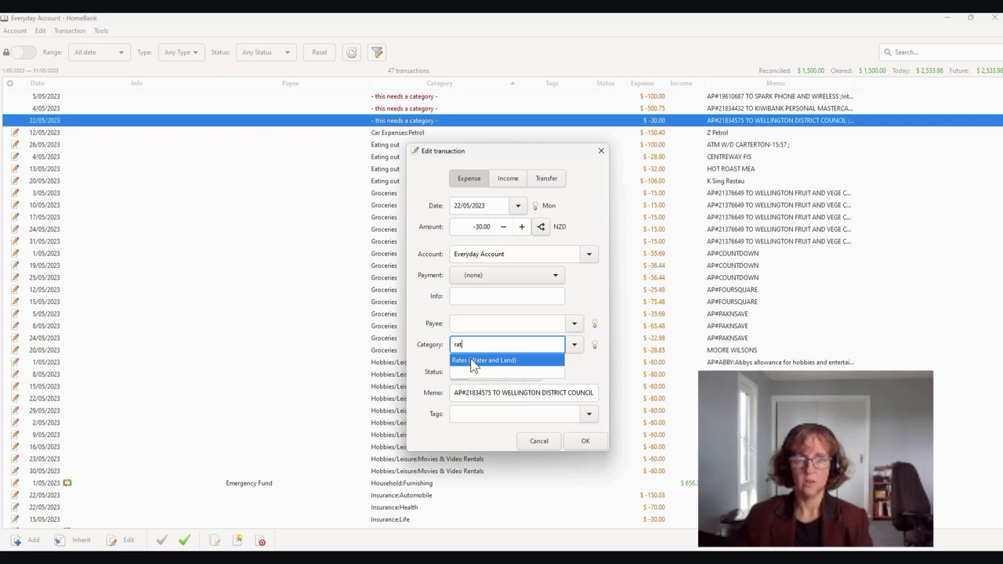
left_click(474, 360)
left_click(577, 440)
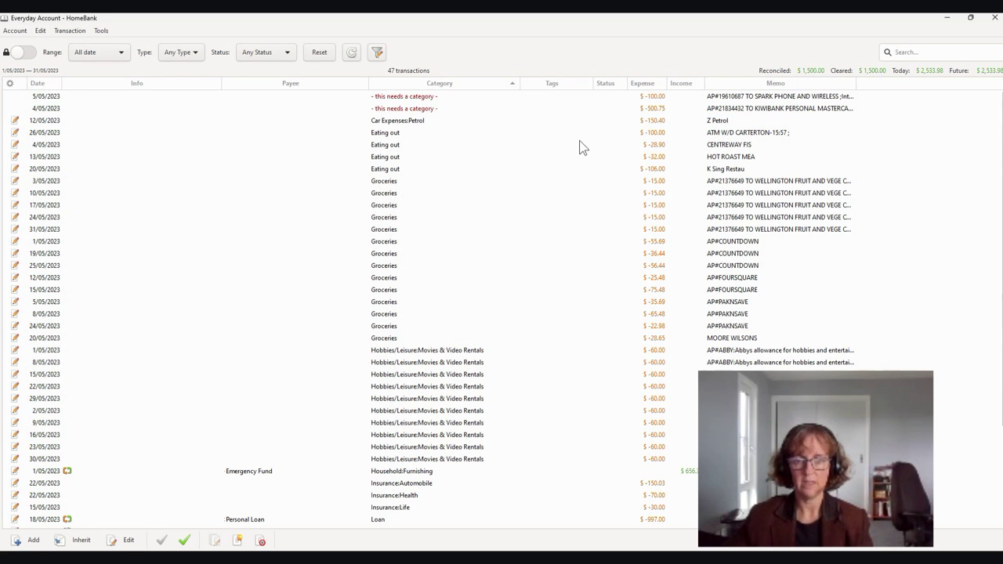
left_click(441, 108)
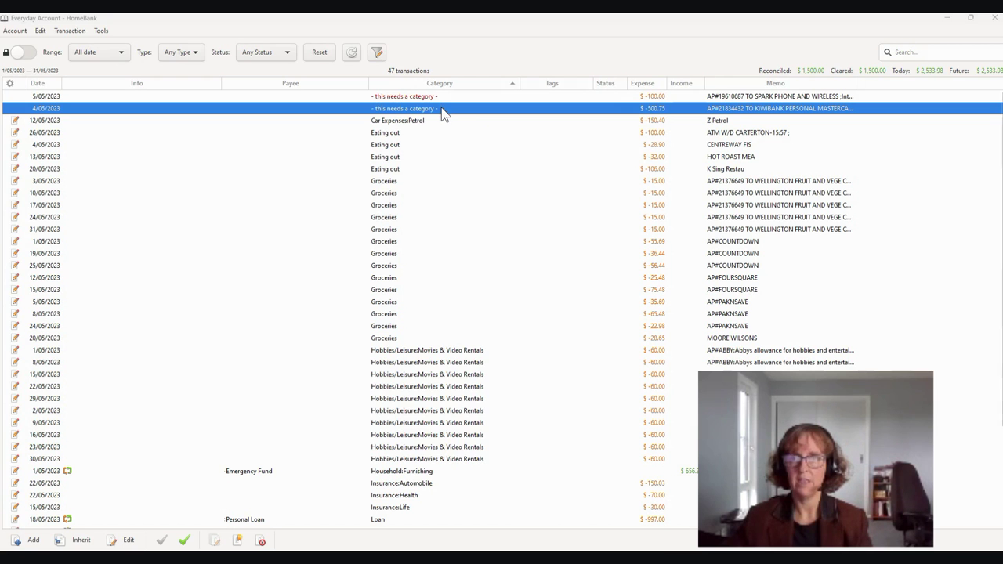
Step: Turn the $500.75 Kiwibank payment into a Credit Card transfer under Credit Card Payments/Transfers, linked to the 4/05 card entry
double_click(441, 110)
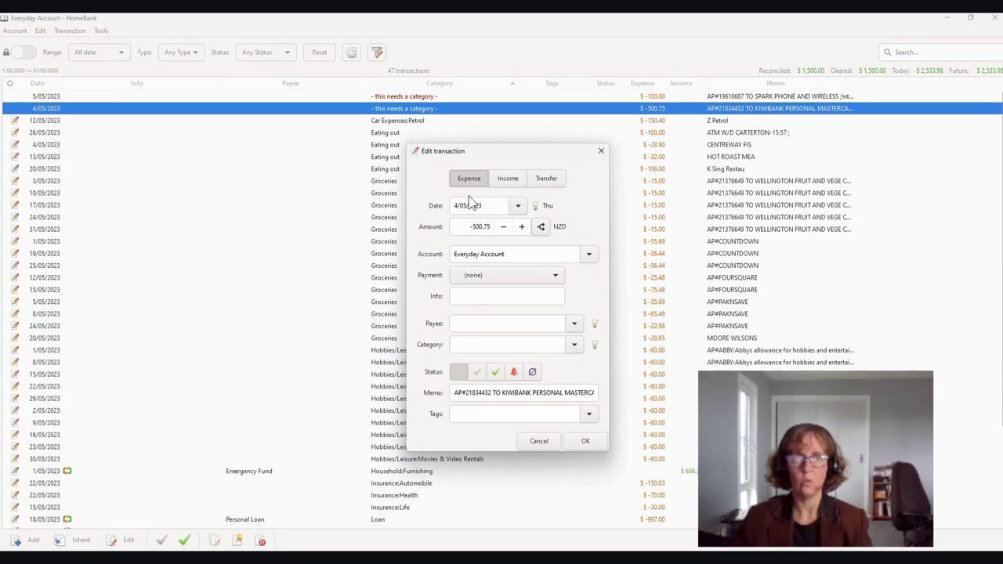
left_click(546, 180)
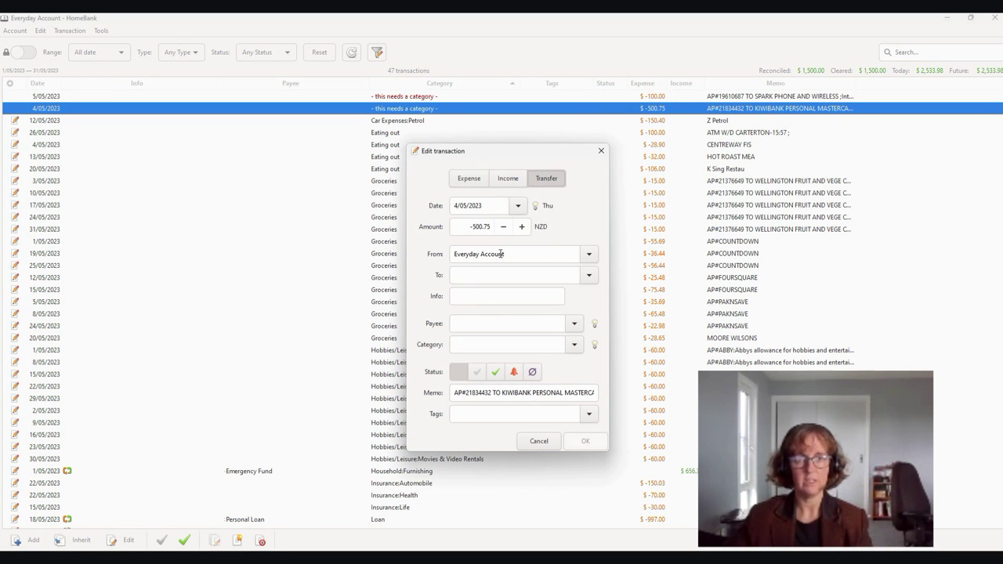
left_click(588, 275)
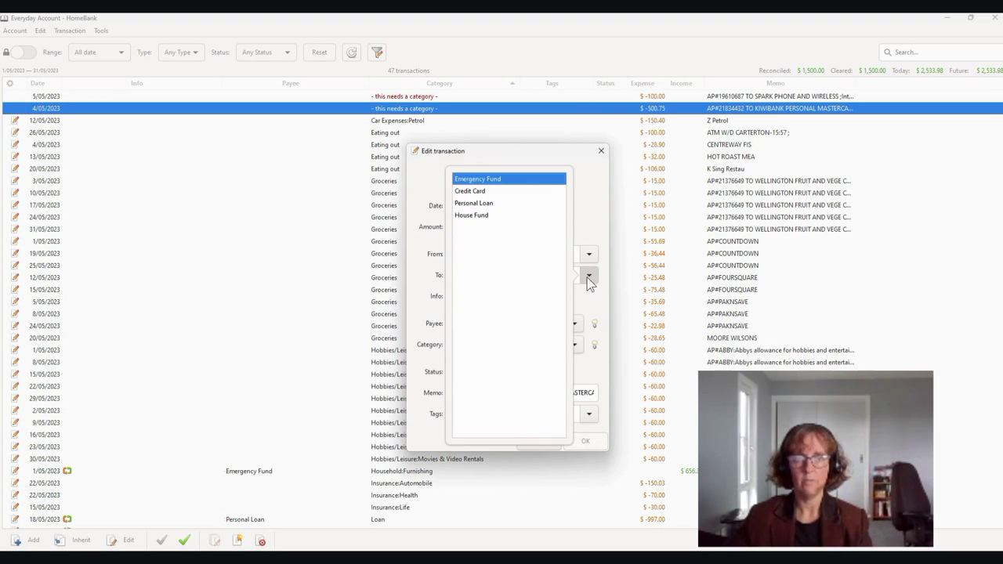
left_click(476, 192)
left_click(479, 347)
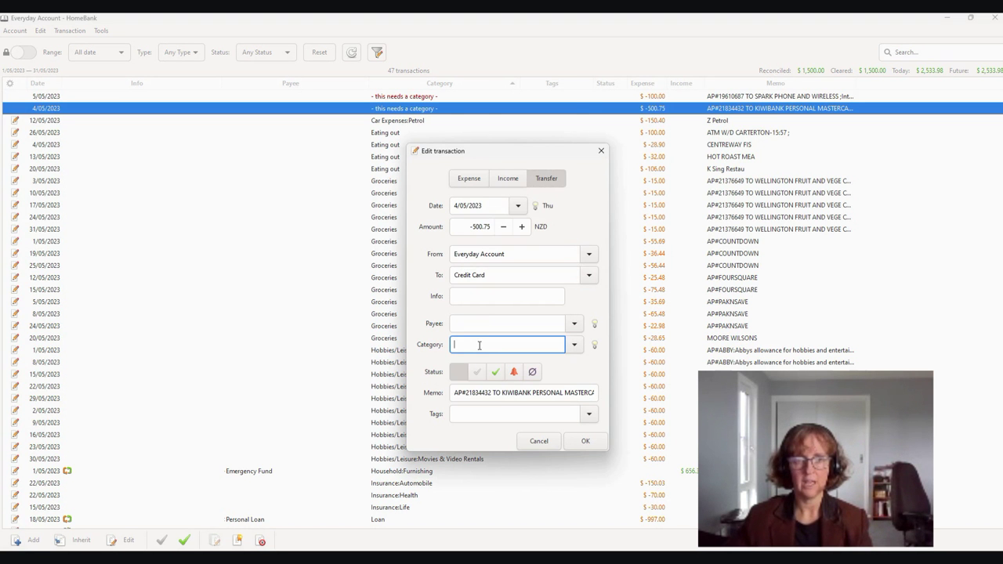
type("cre")
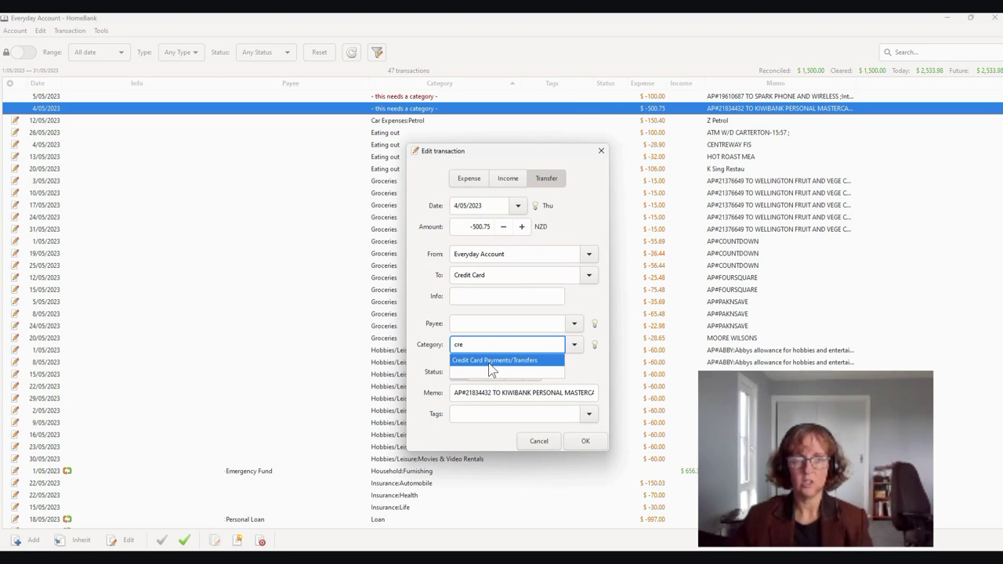
left_click(488, 361)
left_click(585, 444)
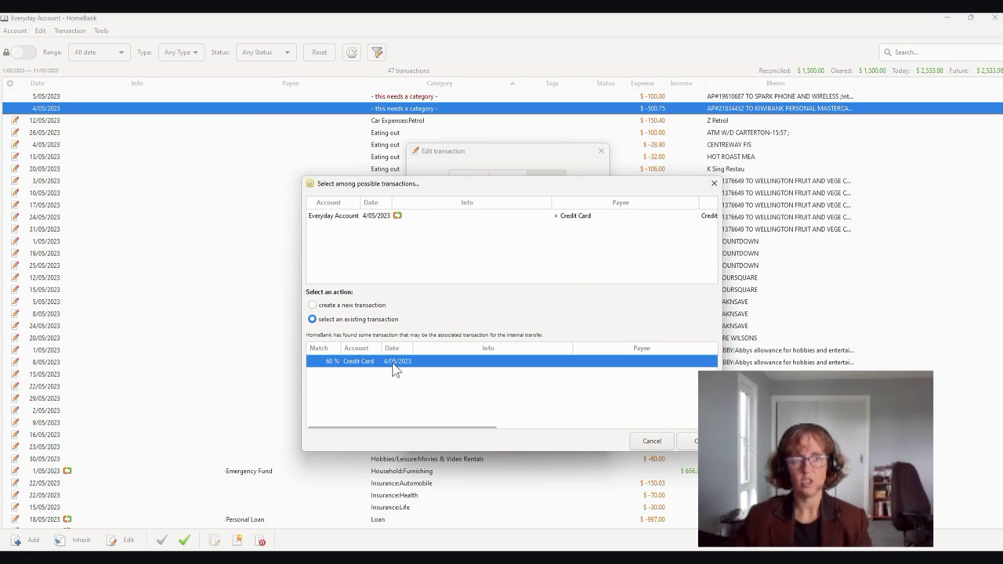
left_click(392, 364)
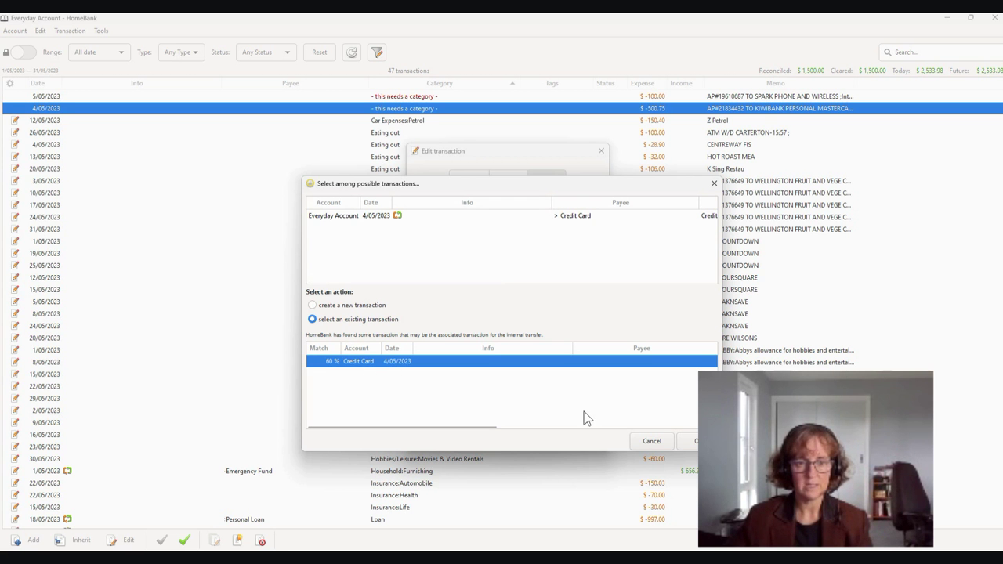
left_click(702, 441)
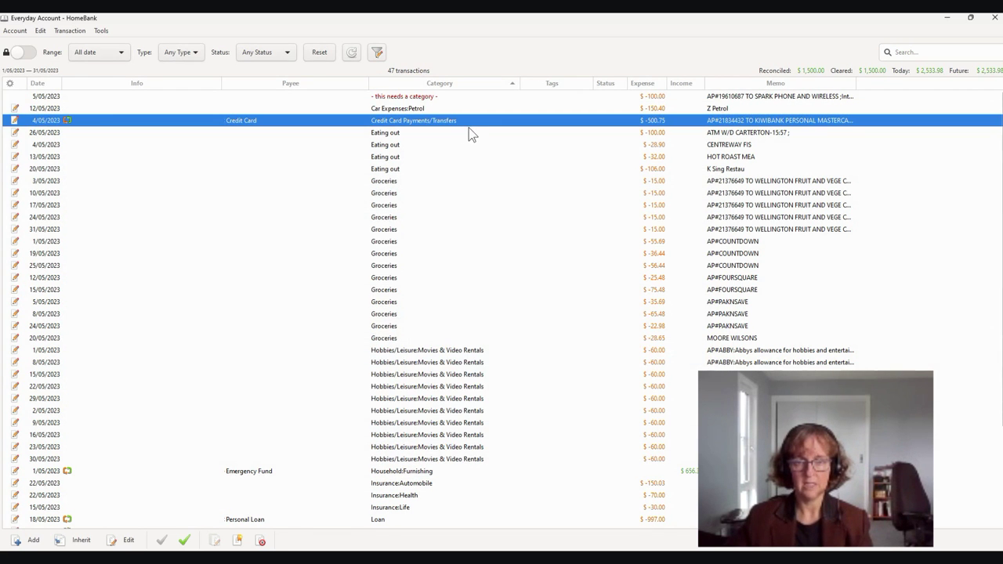
Step: File the 5/05 $100.00 Spark payment under Telephone and Internet
double_click(413, 97)
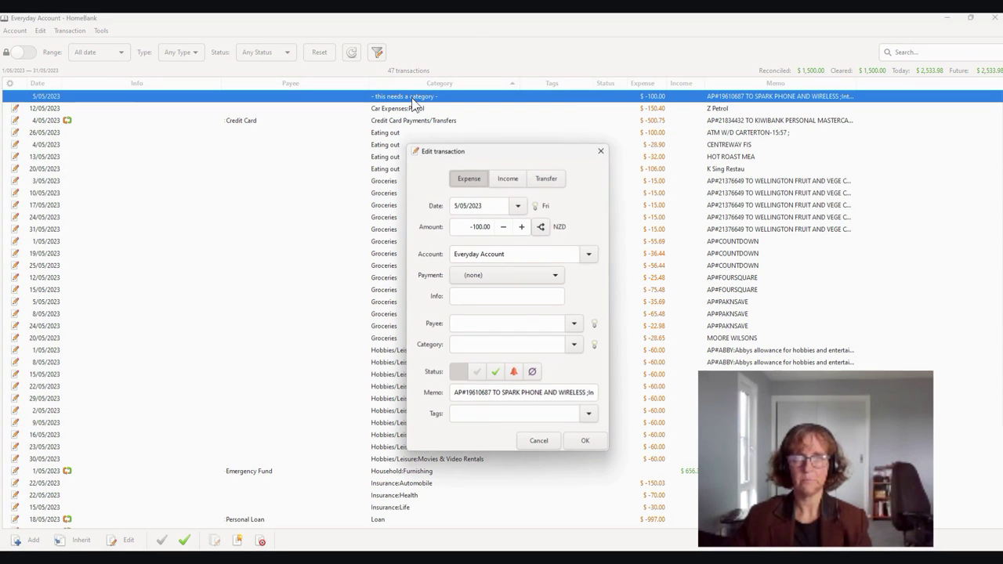
left_click(468, 345)
type("te")
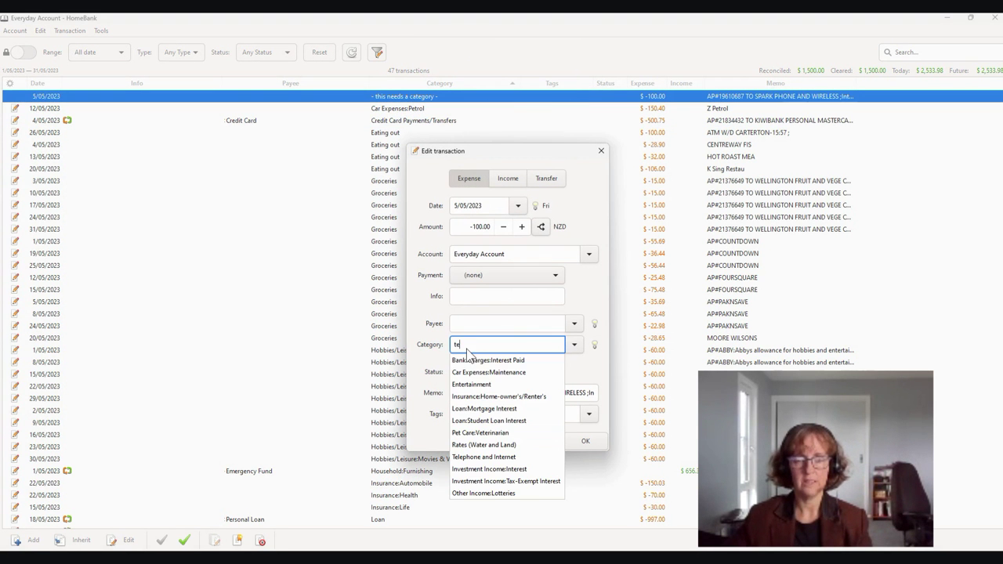
left_click(482, 457)
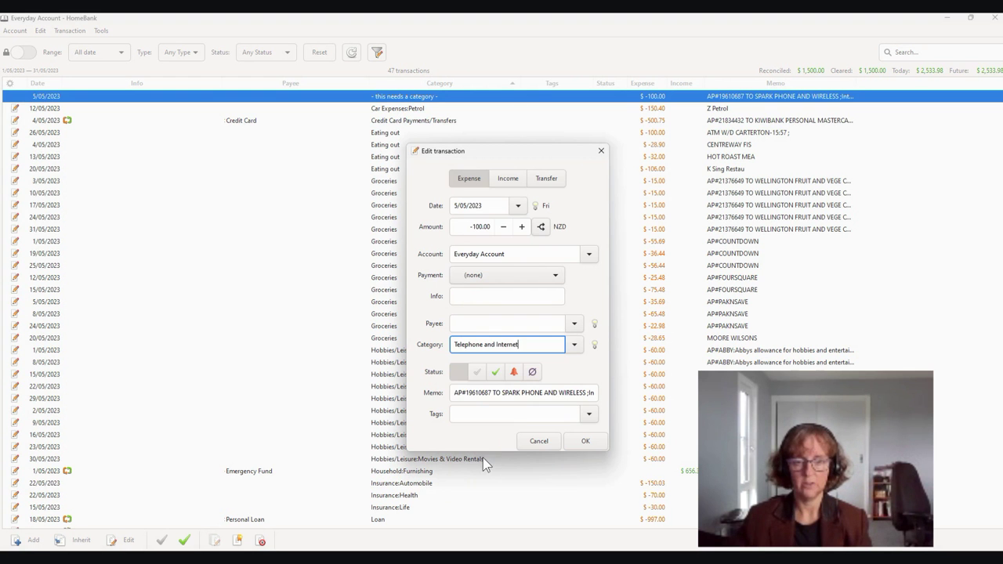
left_click(581, 442)
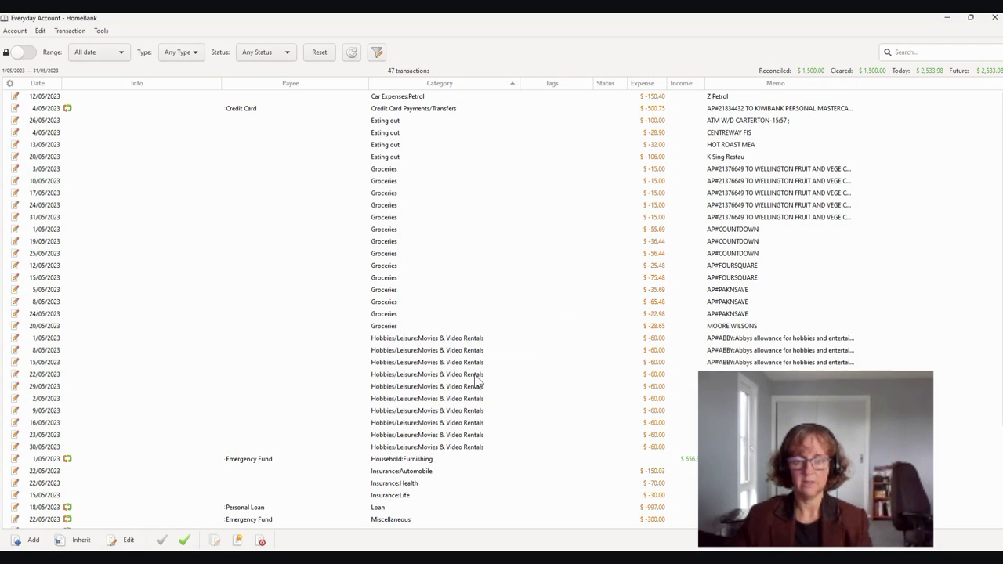
scroll(478, 364, "down", 3)
scroll(476, 363, "up", 3)
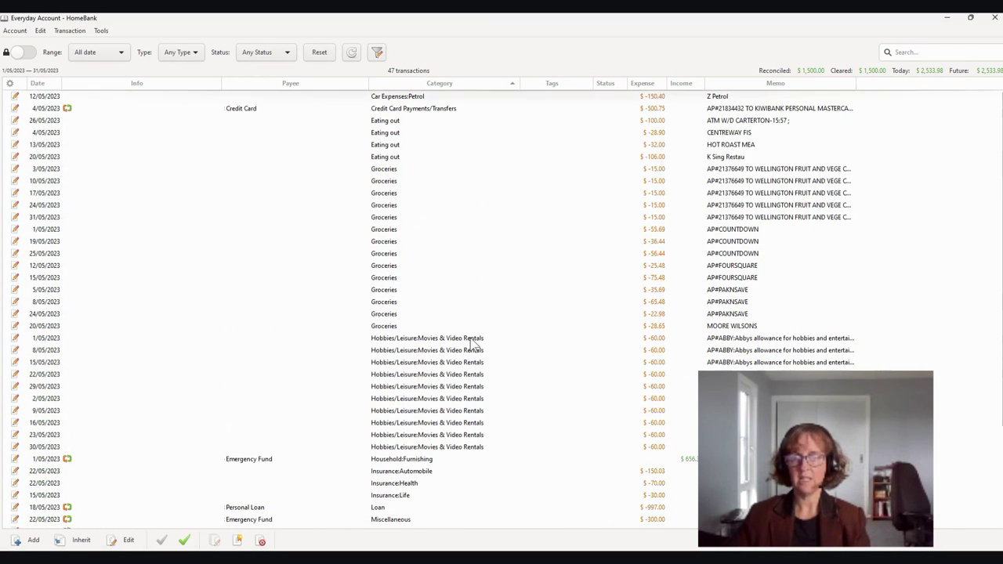
Step: Sort the register by Date in descending order, newest transactions first
left_click(38, 83)
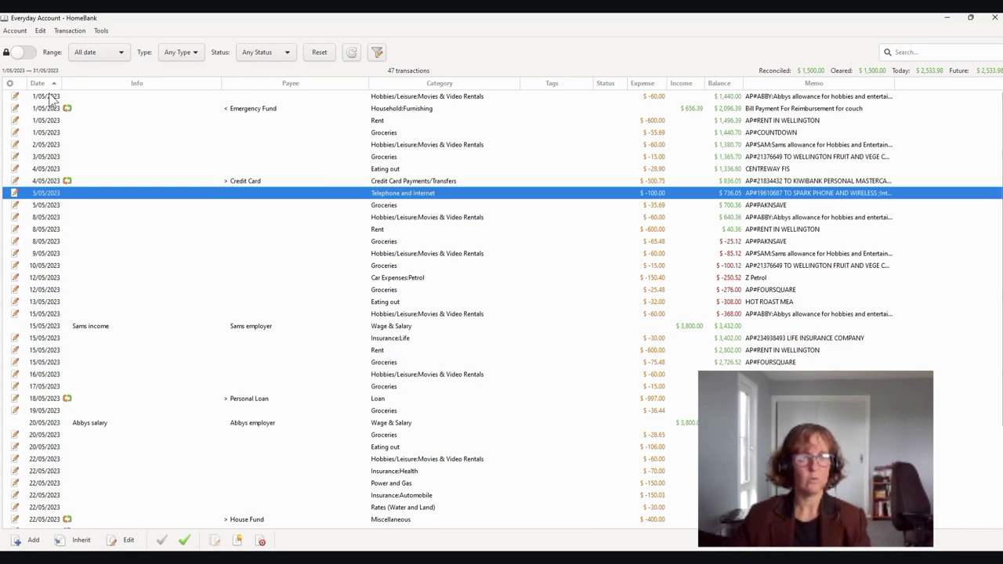
left_click(38, 83)
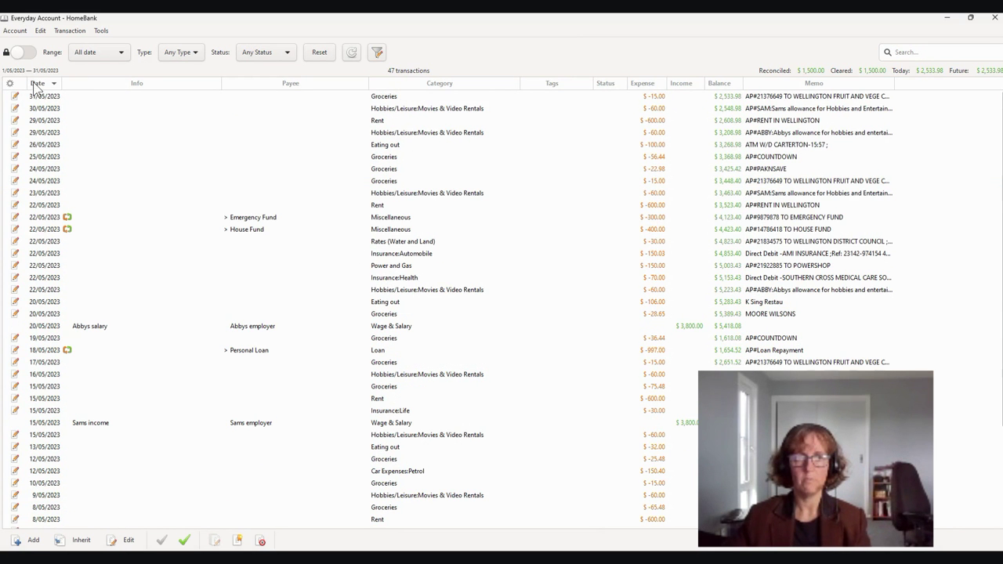